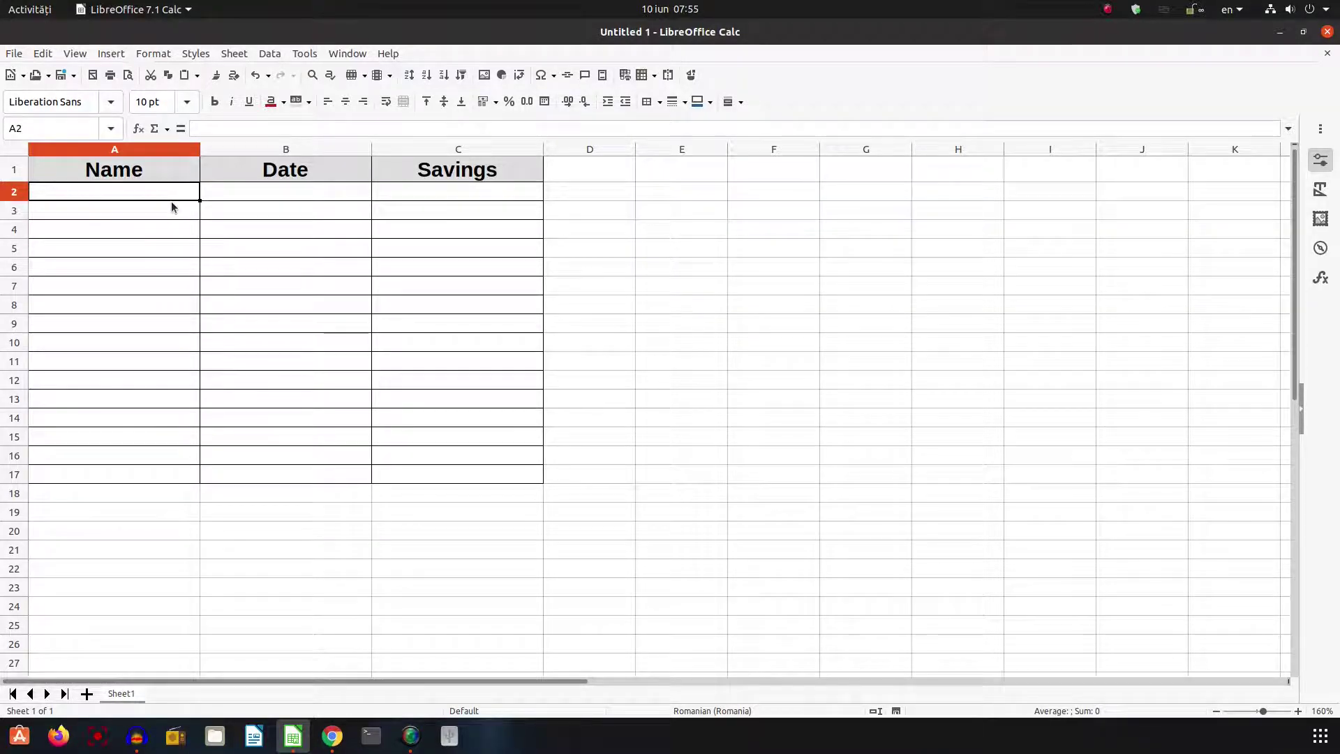
- Enter Tom, John and Ellen in A2:A4, correcting the mistyped Ellen
type("Tom")
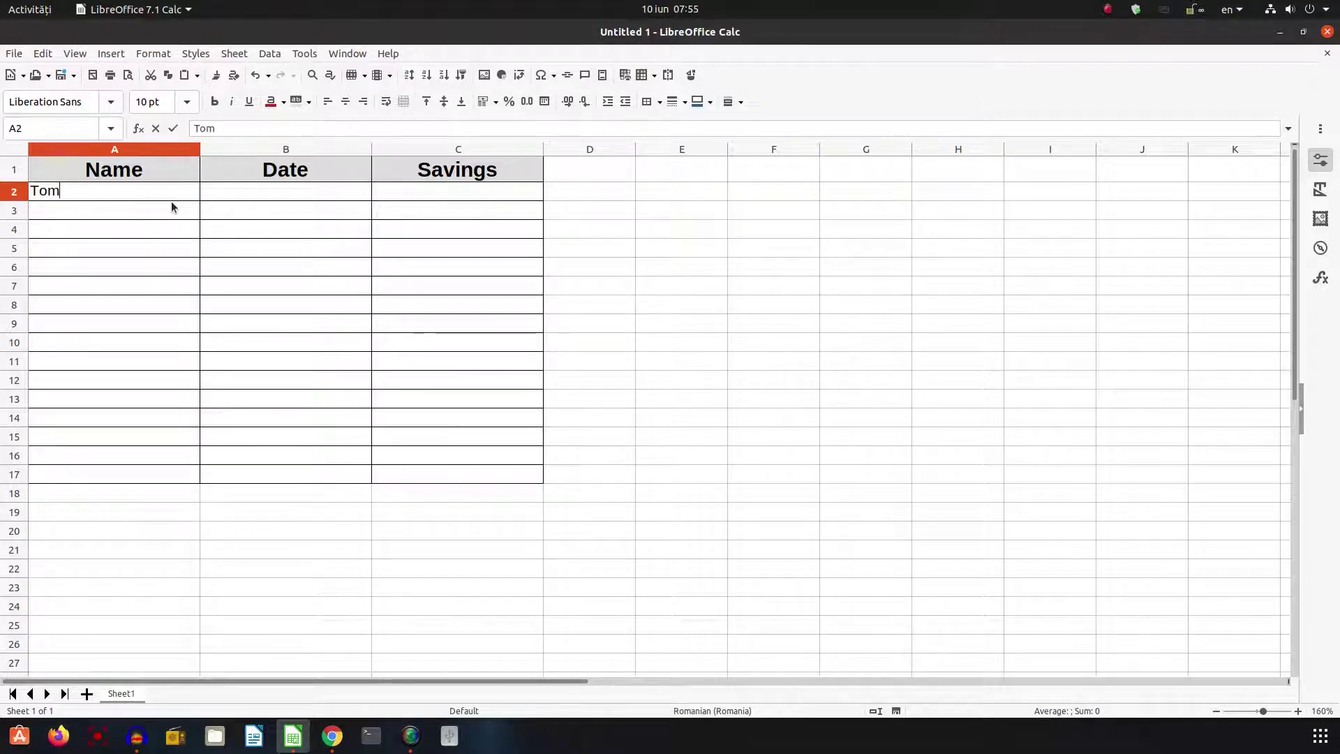
key("Return")
type("John")
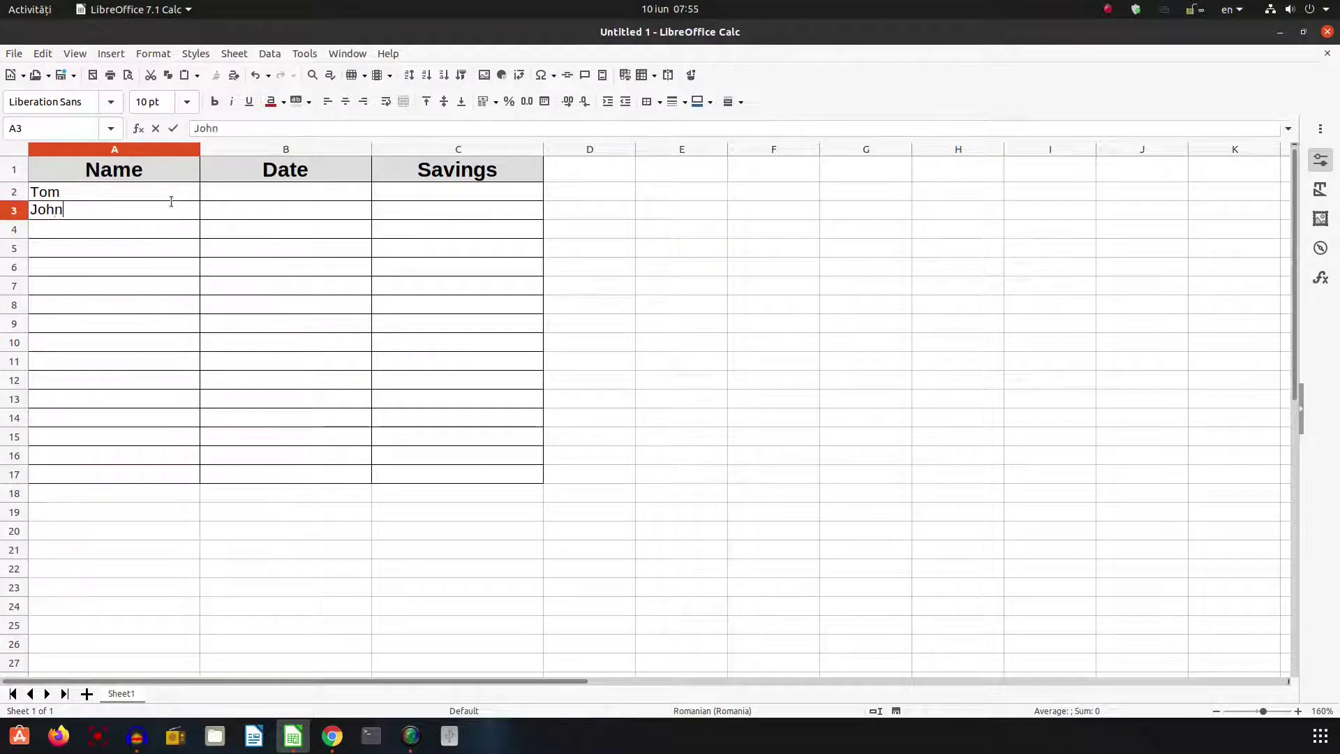
key("Return")
type("ell")
key("BackSpace")
key("BackSpace")
key("BackSpace")
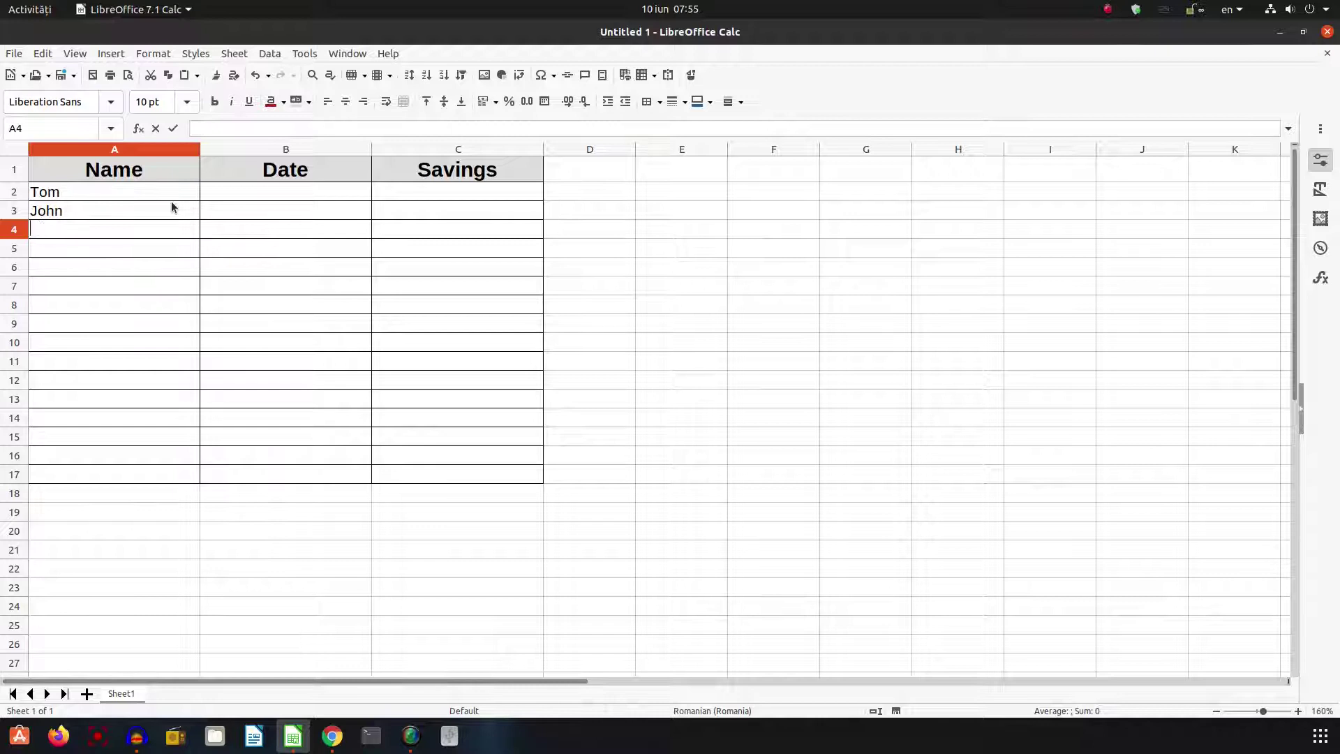
type("Ellen")
key("Return")
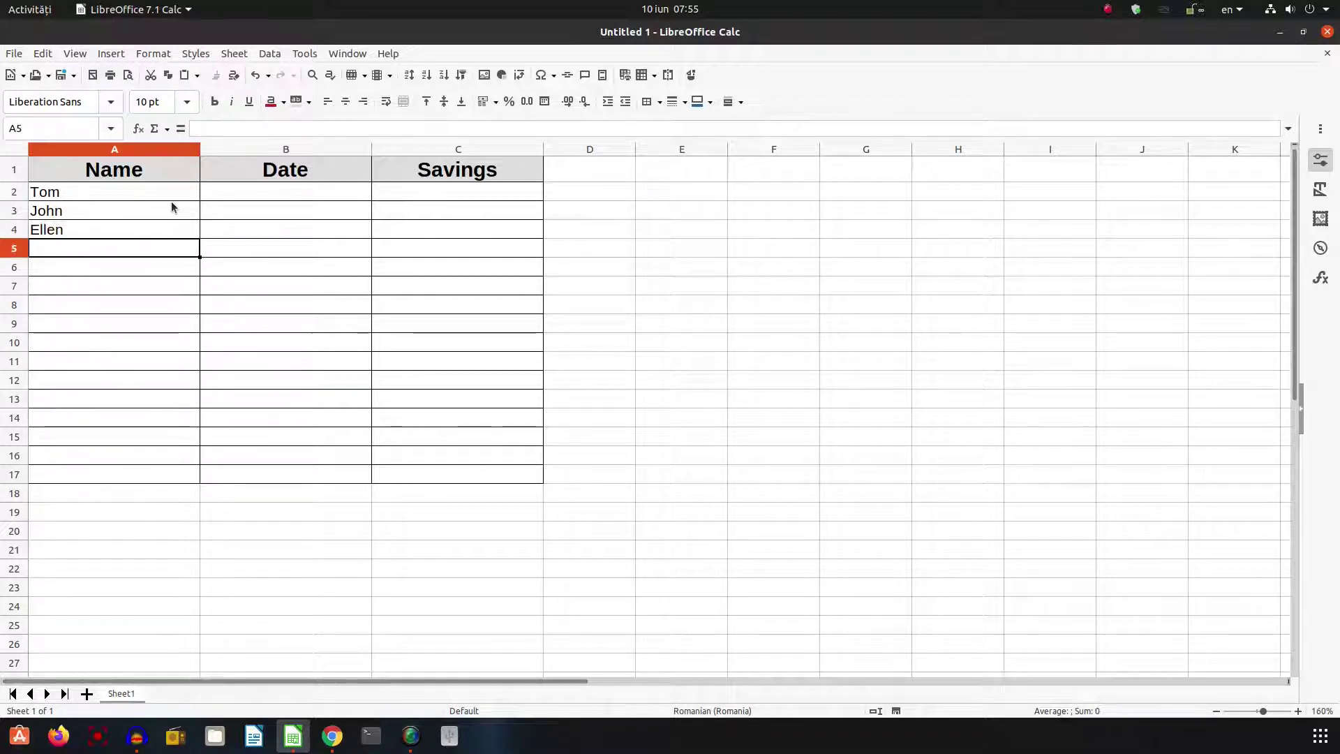
- Enter Thomas and Jack in A5 and A6, fixing the capitalisation of Thomas
type("THomas")
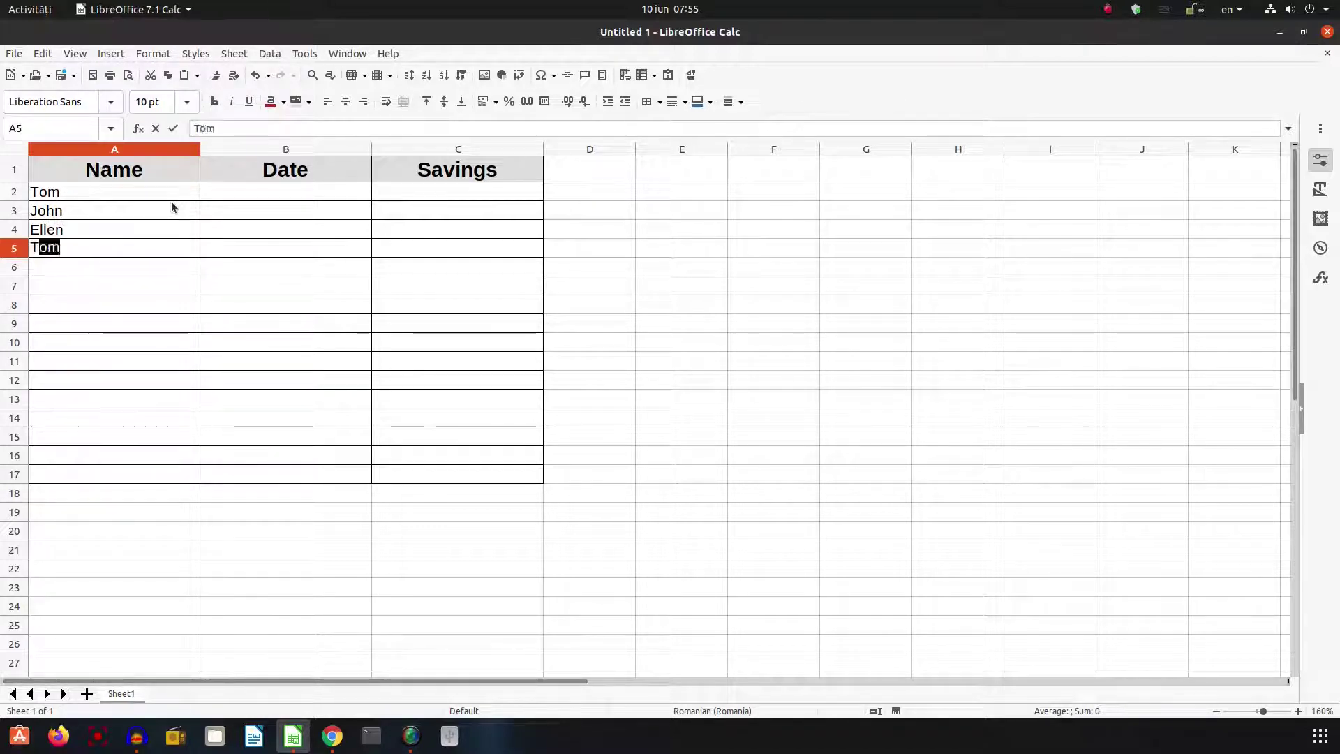
key("BackSpace")
key("BackSpace")
key("BackSpace")
key("BackSpace")
key("BackSpace")
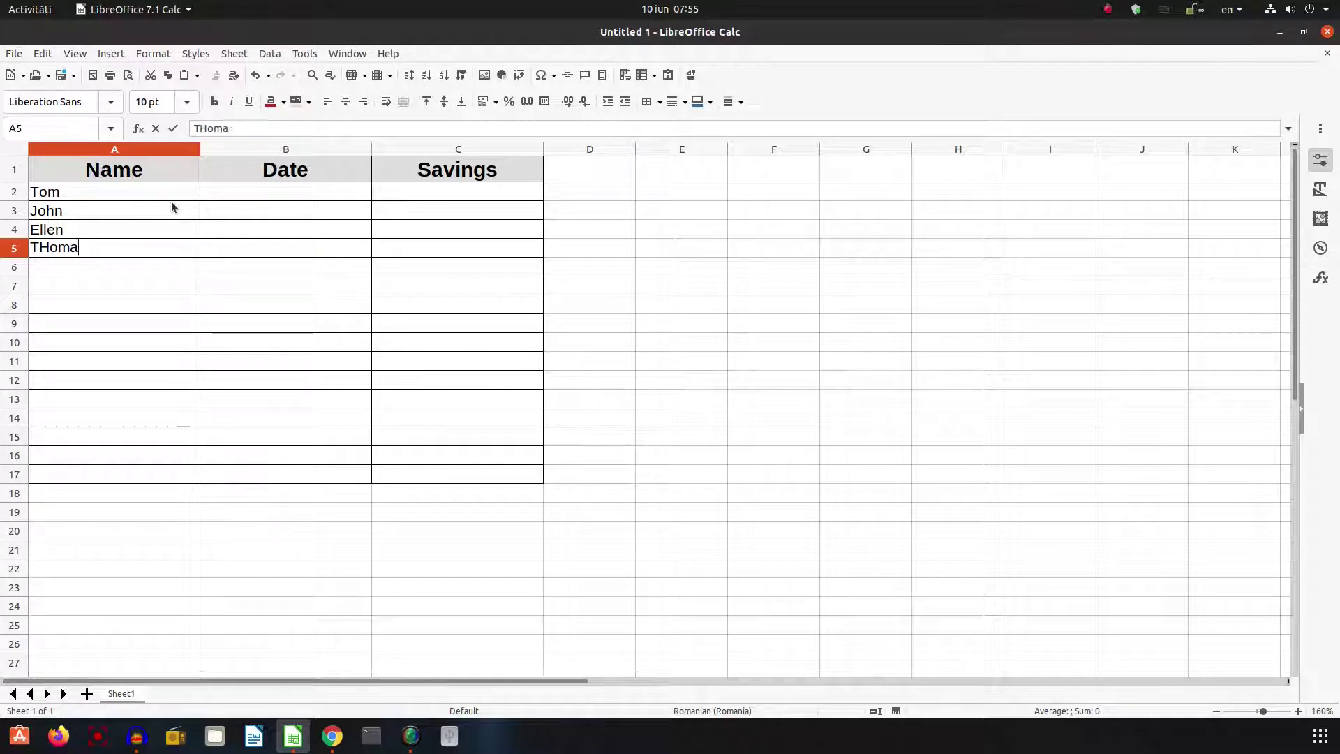
type("homas")
key("Return")
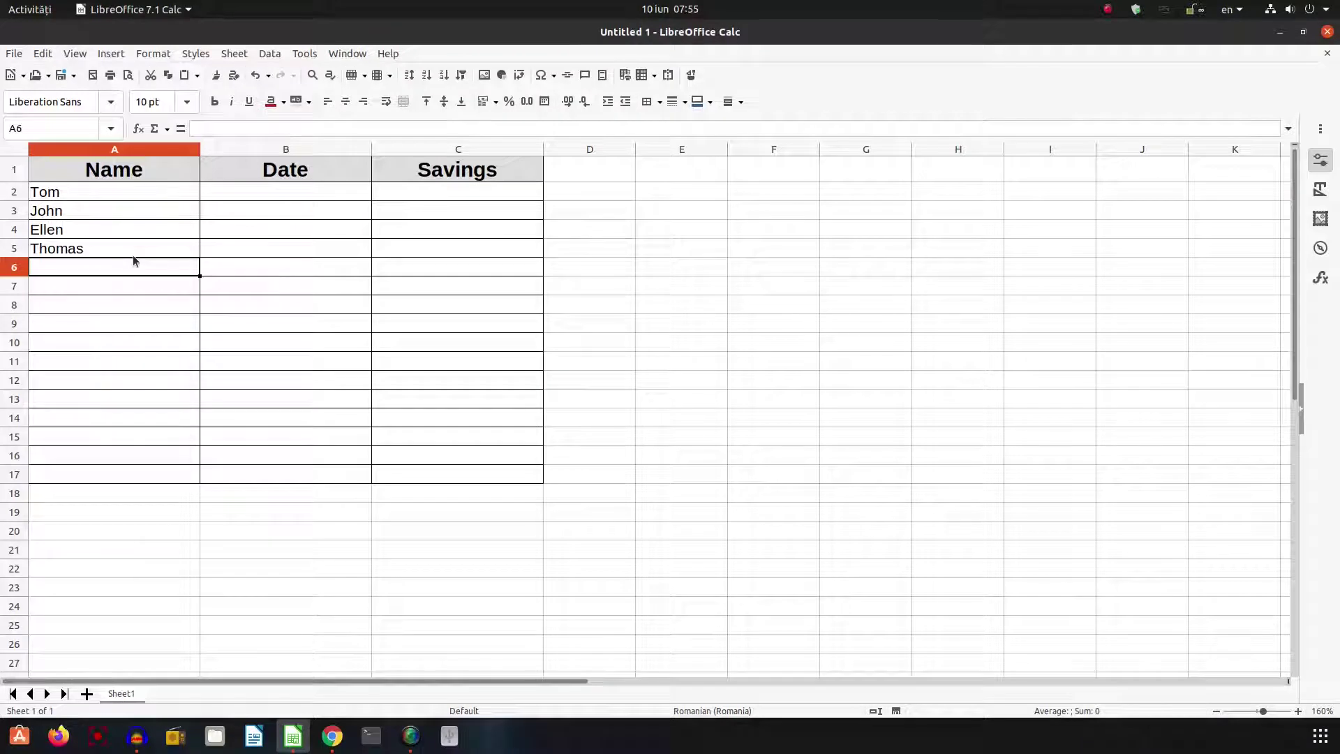
type("Jack")
key("Return")
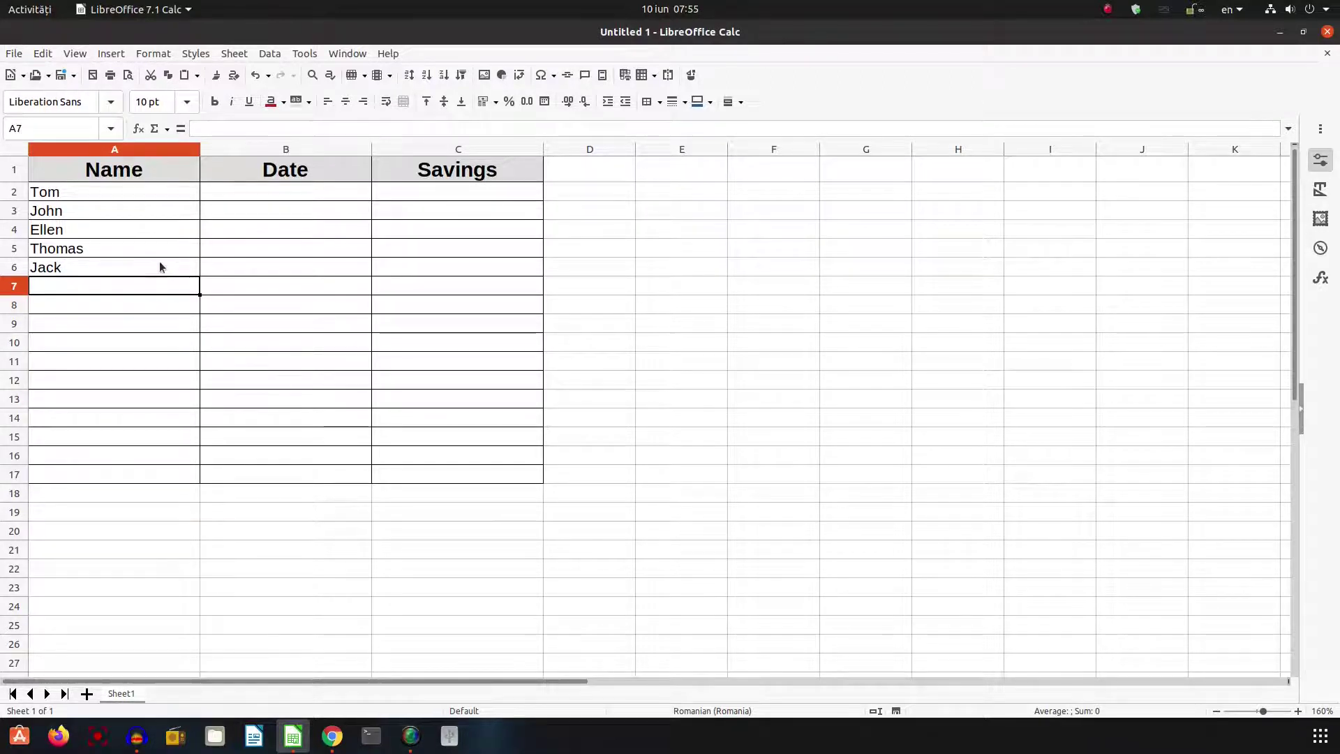
left_click_drag(105, 193, 93, 269)
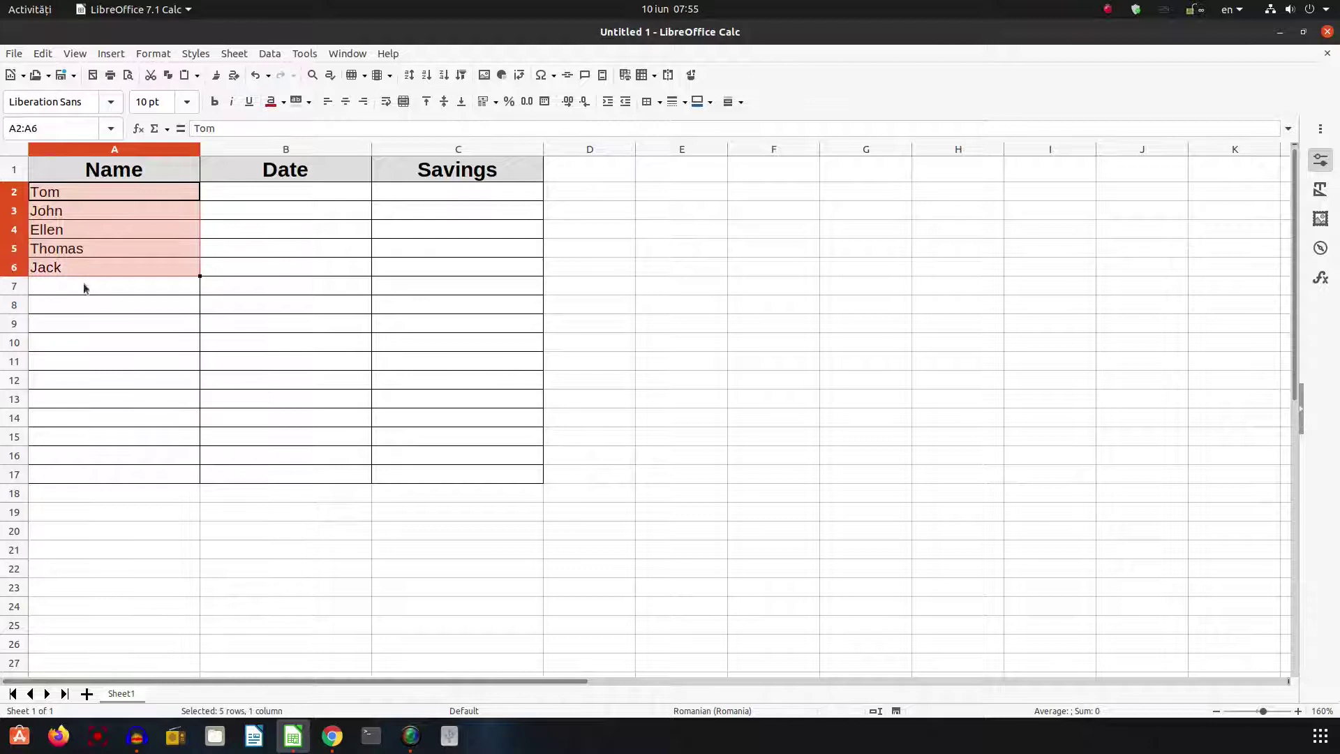
left_click(295, 192)
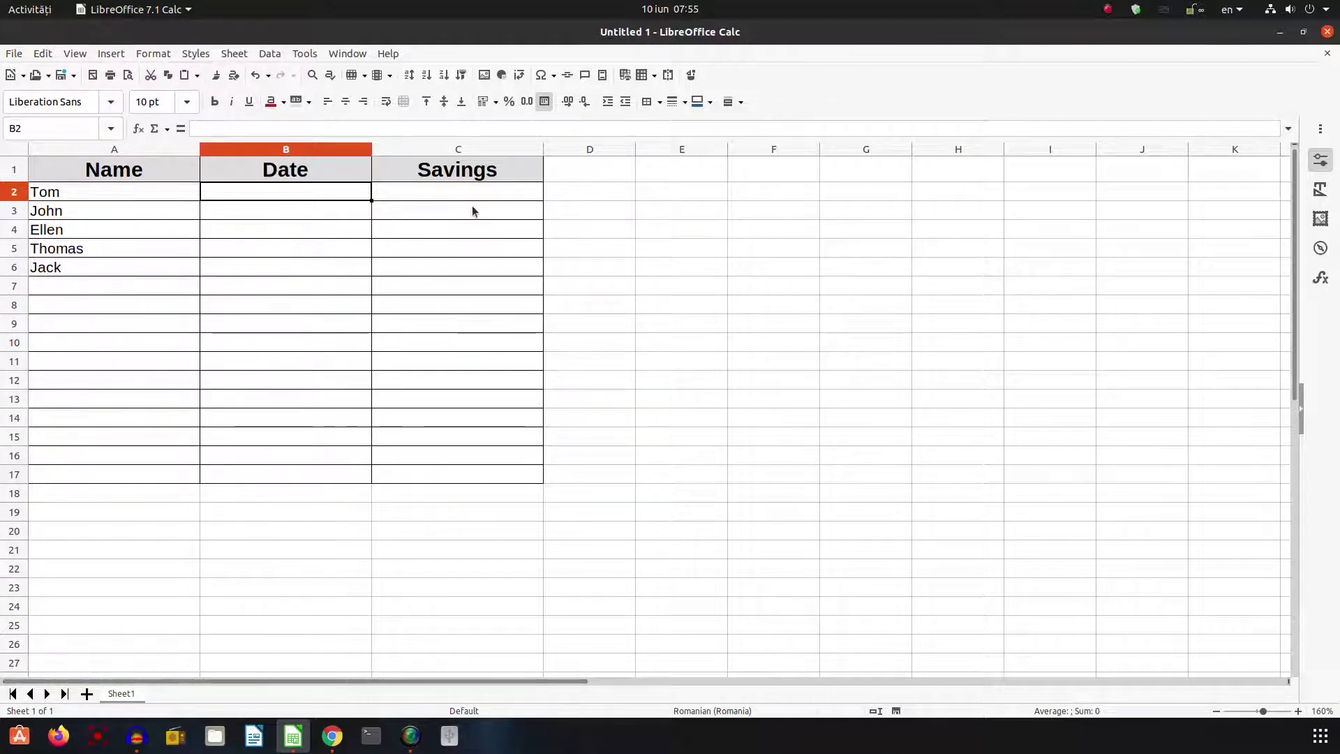
left_click(90, 267)
left_click_drag(143, 192, 123, 274)
key("ctrl+c")
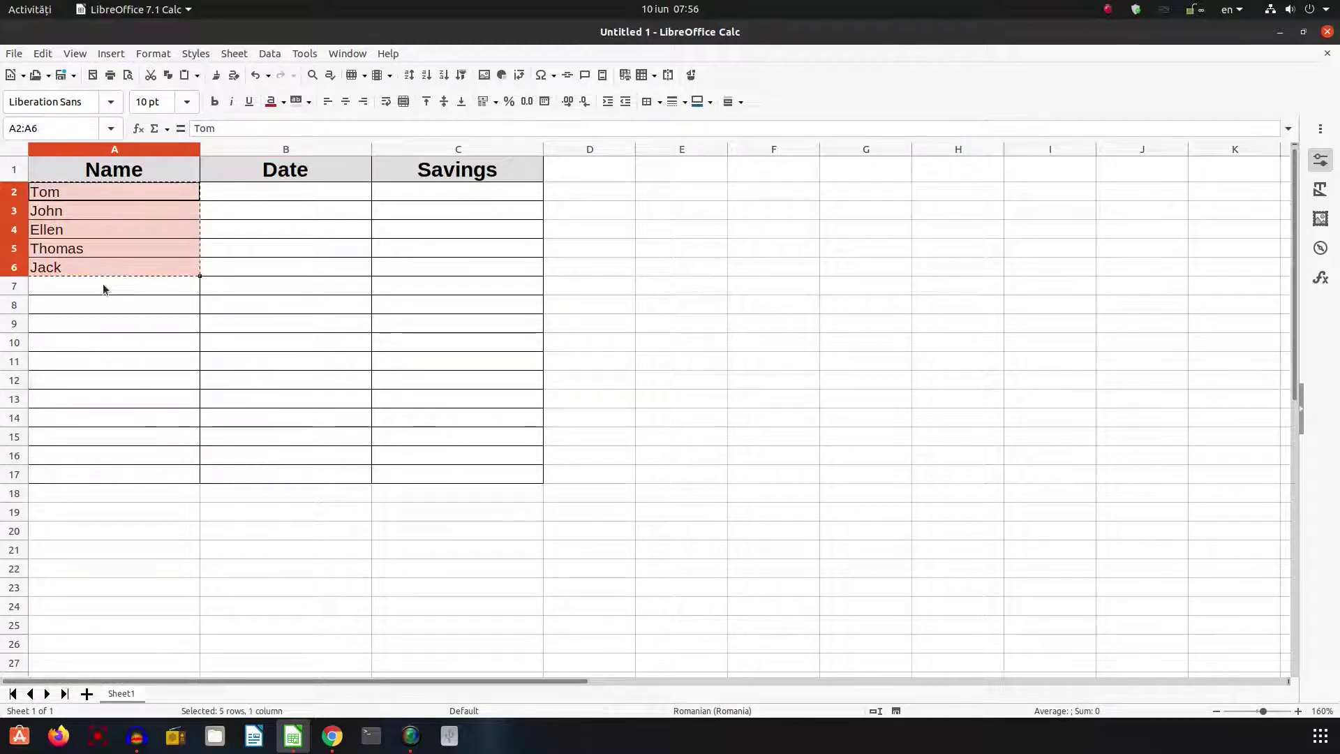
left_click(103, 283)
key("ctrl+v")
left_click(92, 380)
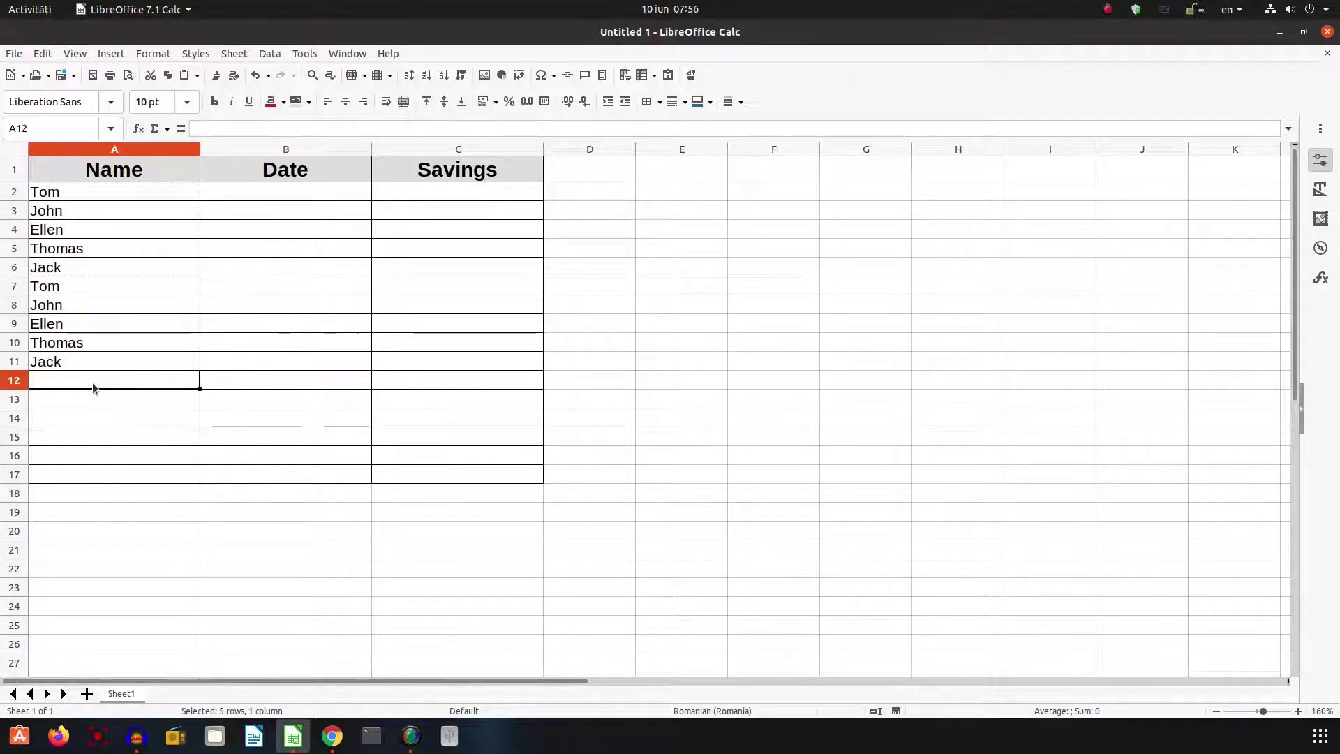
key("ctrl+v")
key("ctrl+z")
key("ctrl+z")
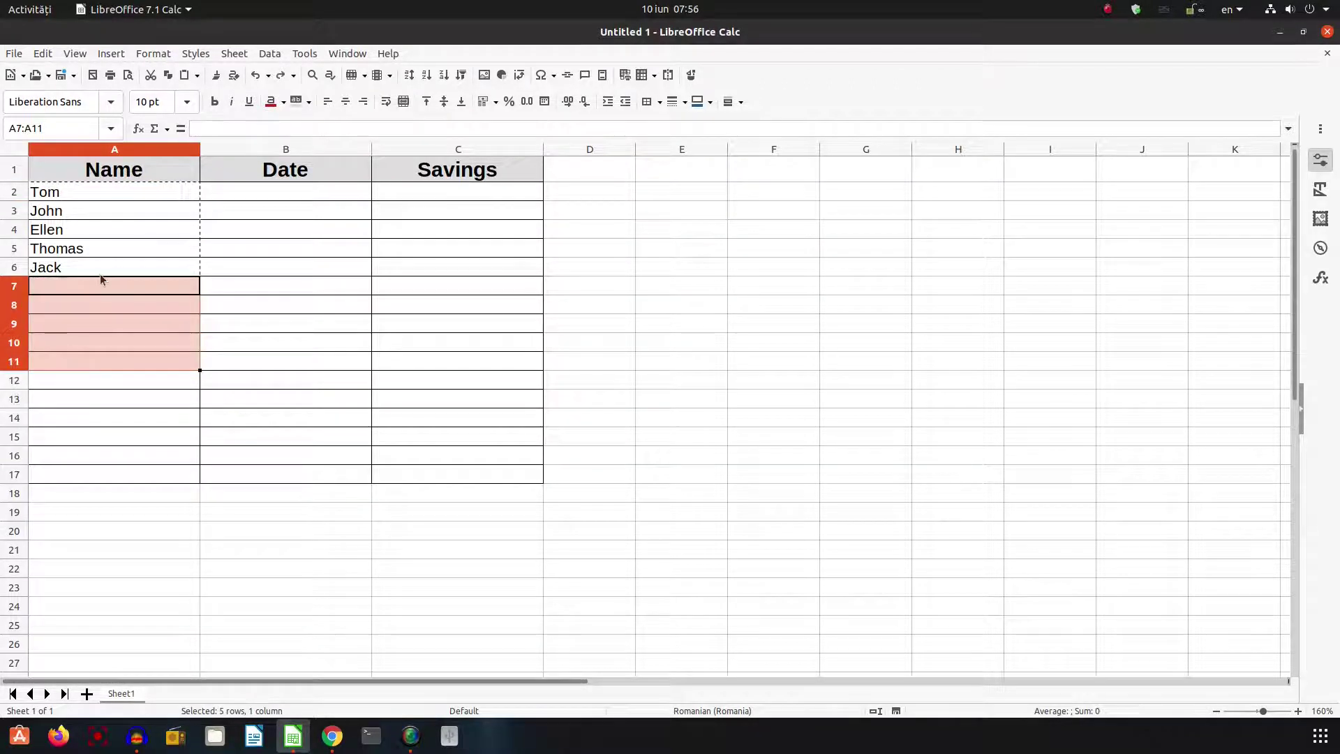
left_click(99, 273)
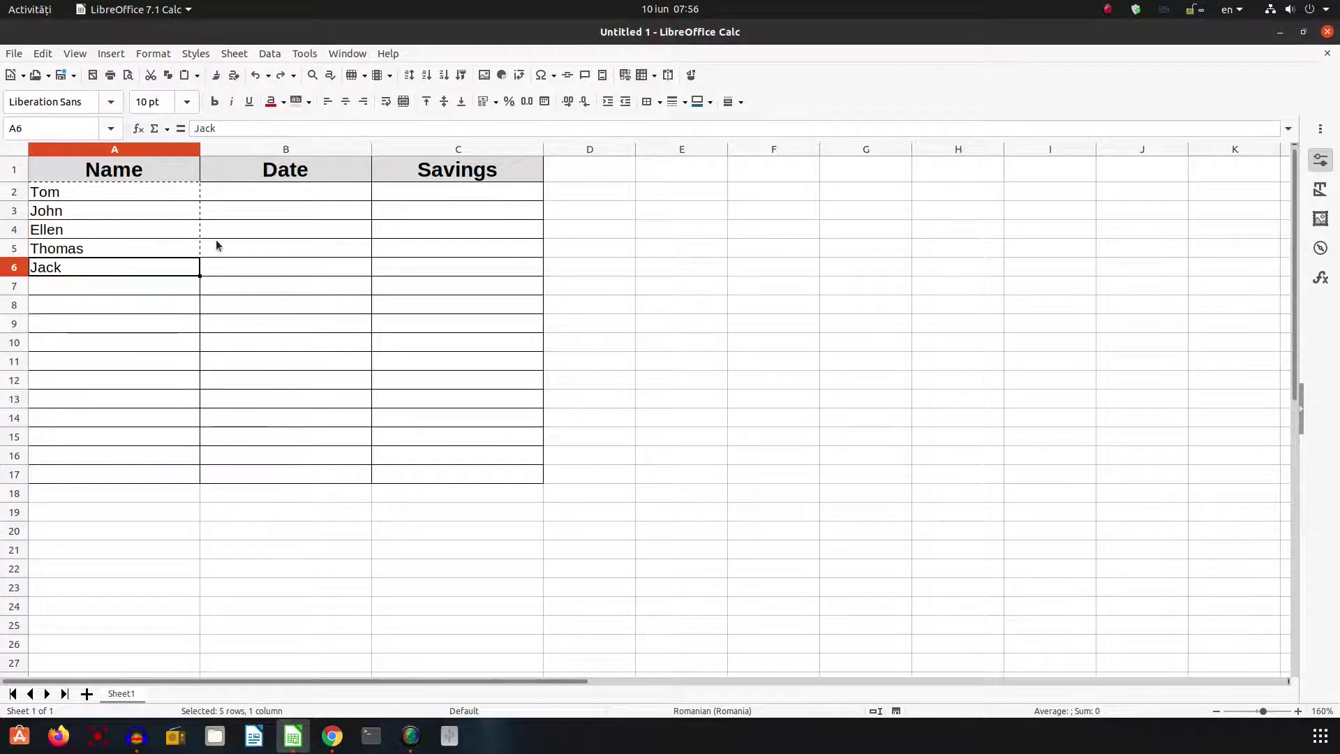
- Open Tools > Options on the LibreOffice Calc Sort Lists page
left_click(314, 53)
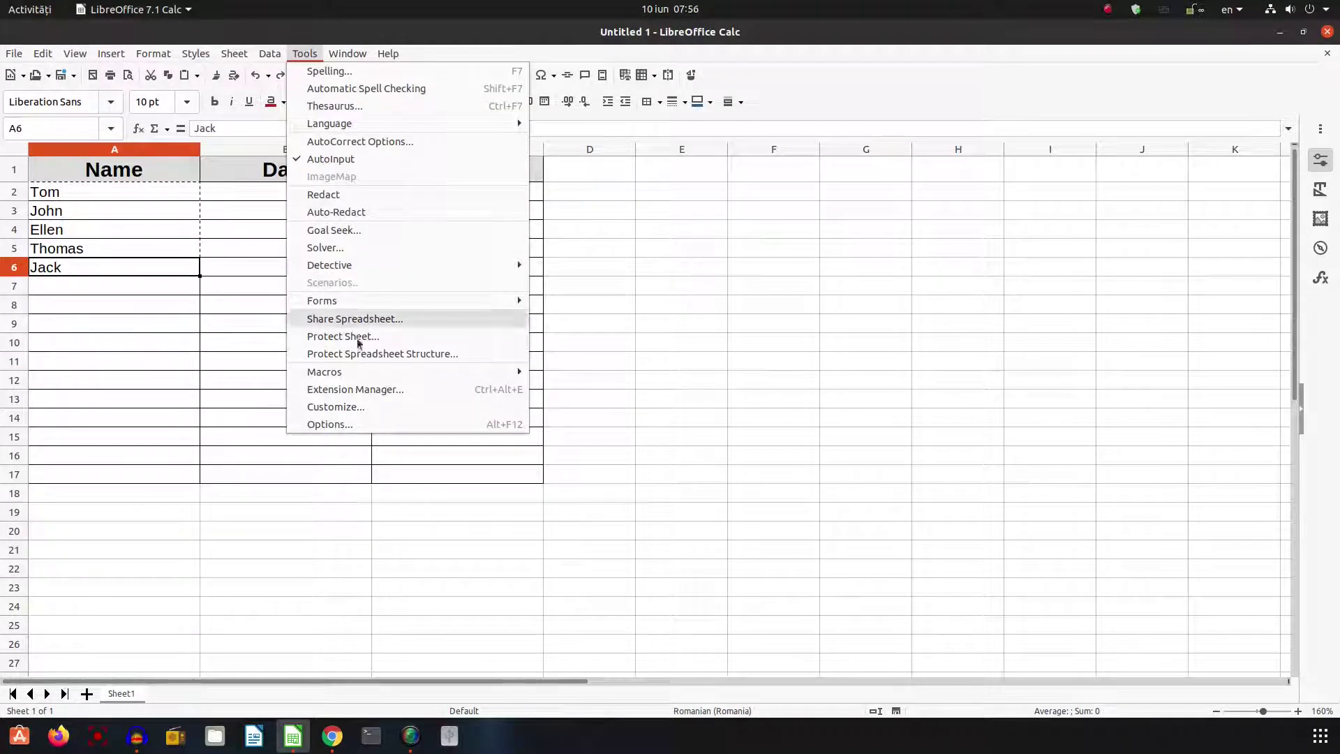
left_click(341, 425)
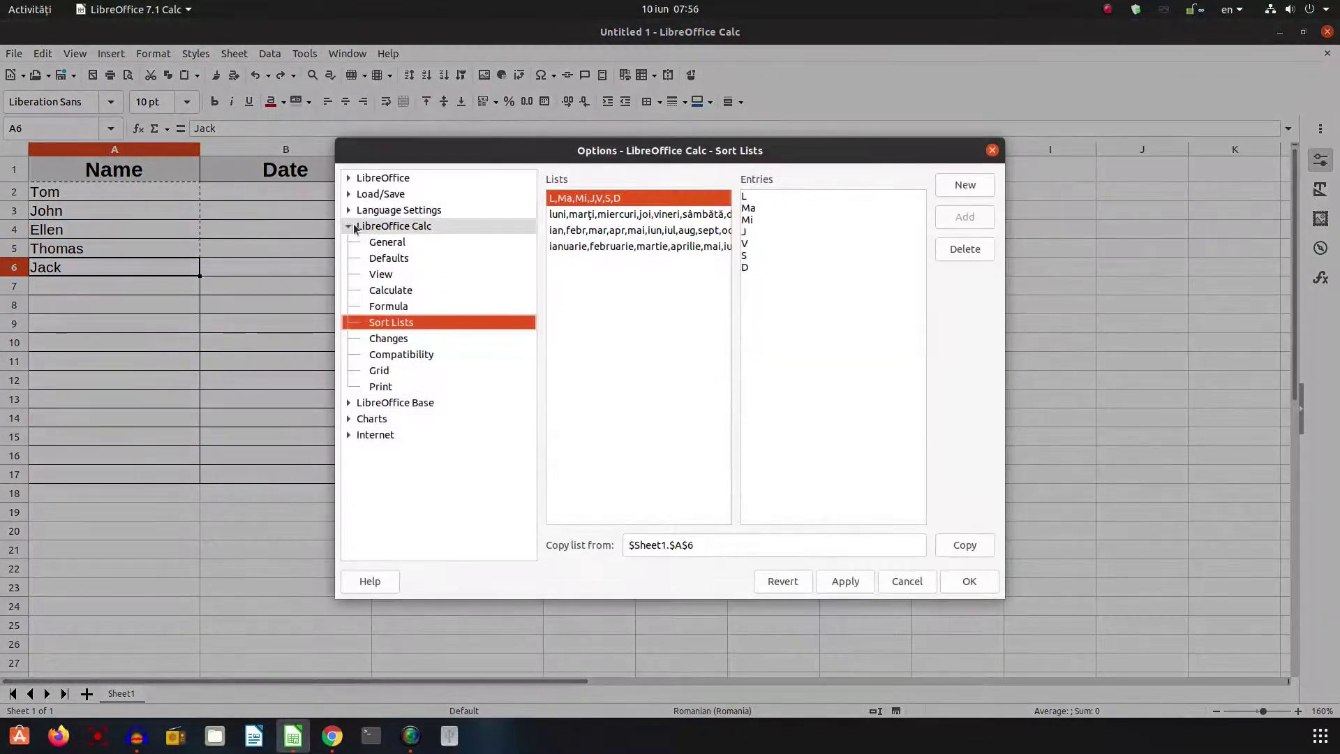
left_click(349, 227)
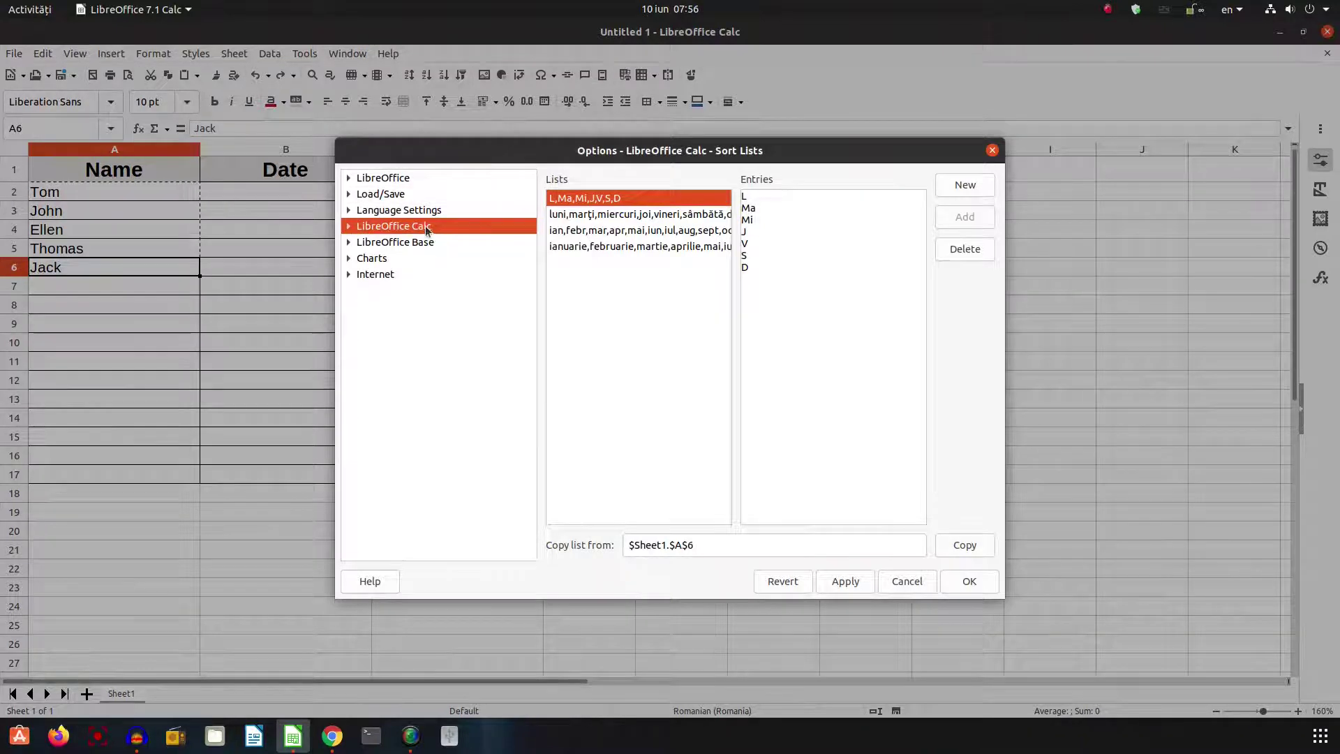
left_click(348, 226)
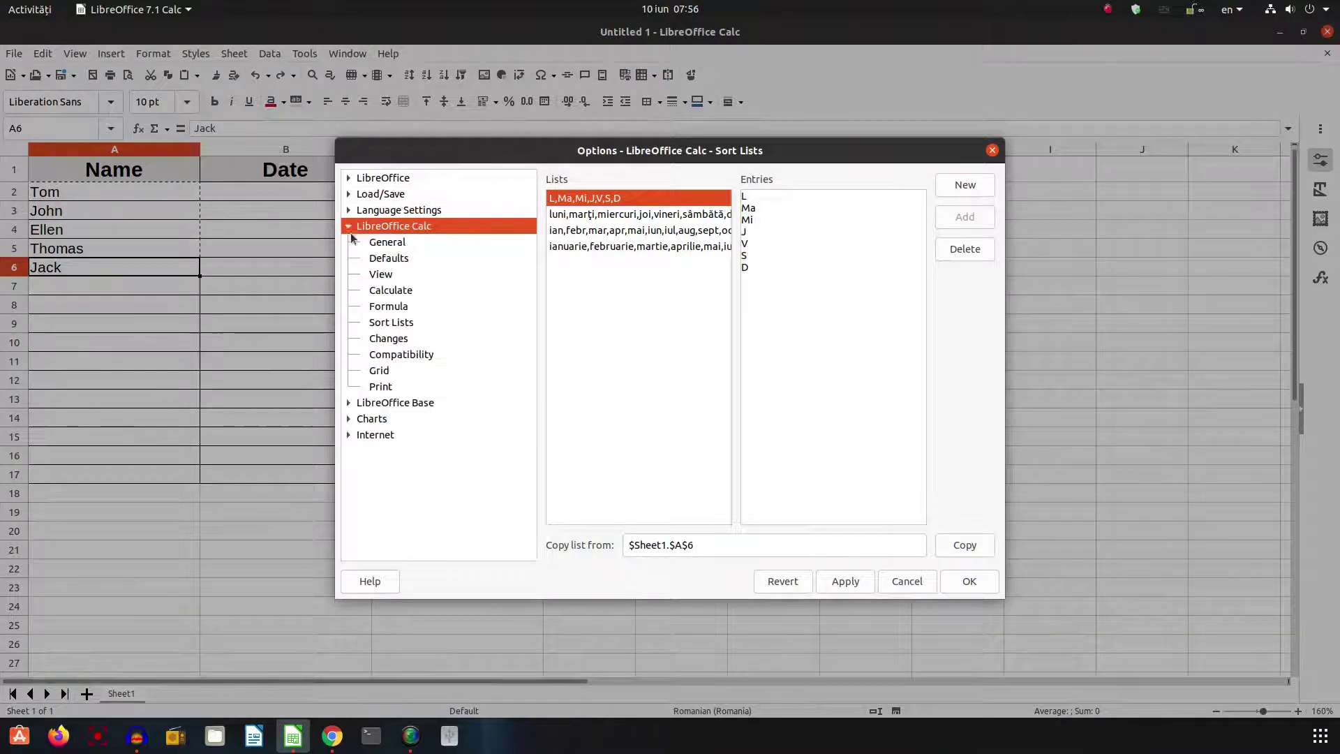
left_click(391, 322)
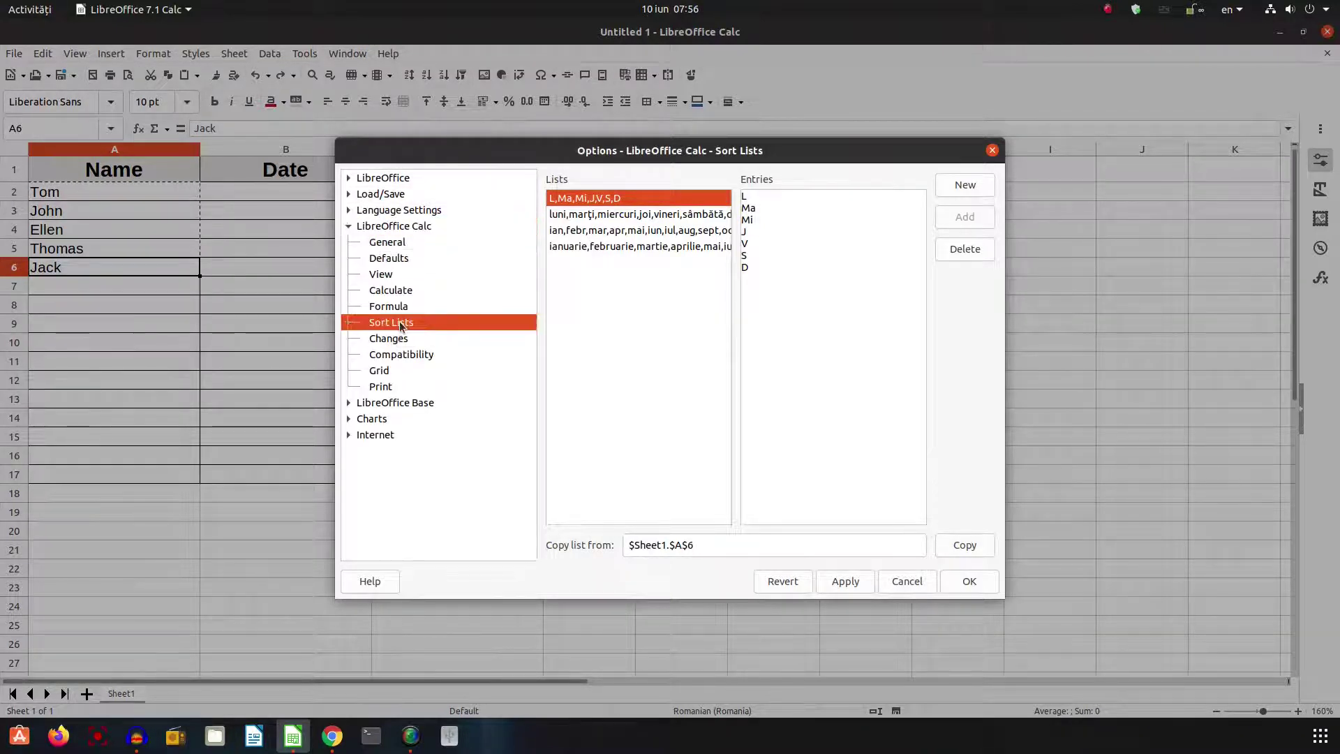
- Type Tom, John, Ellen, Thomas and Jack as the entries of a new sort list
left_click(968, 184)
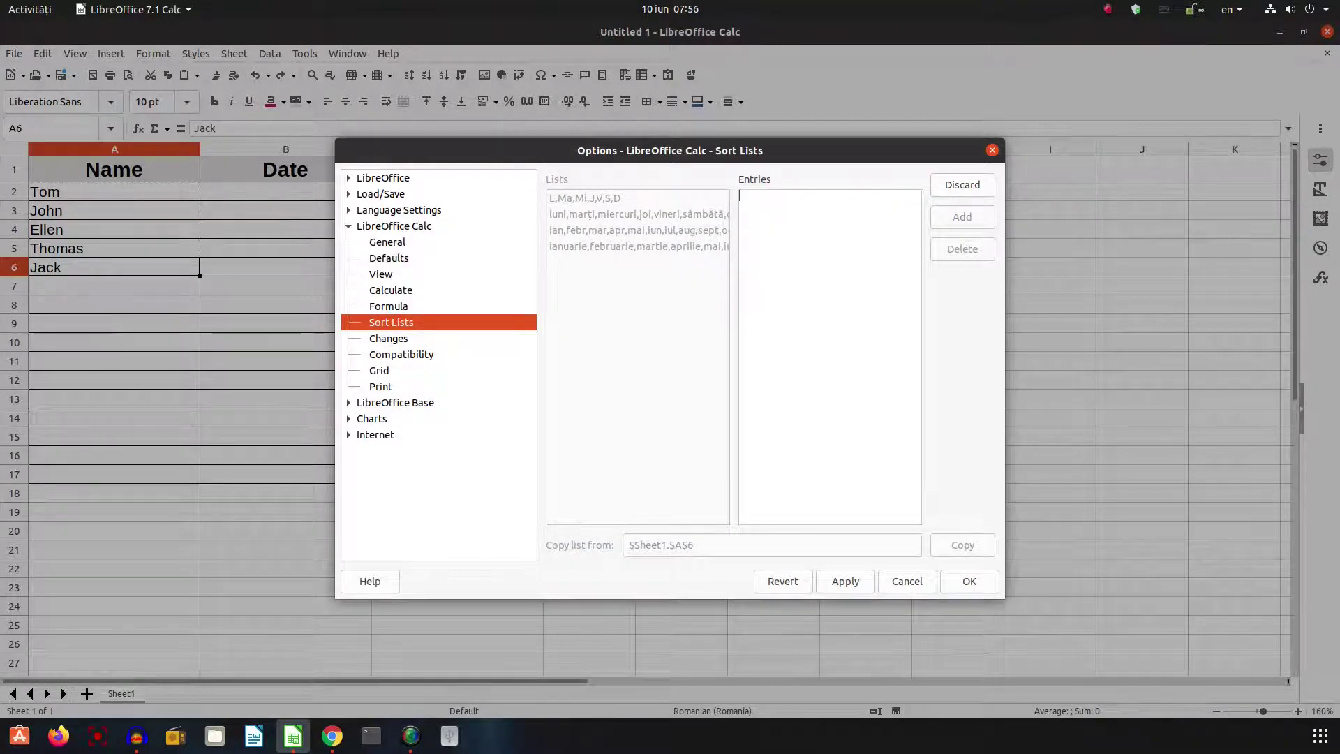
type("Tom ")
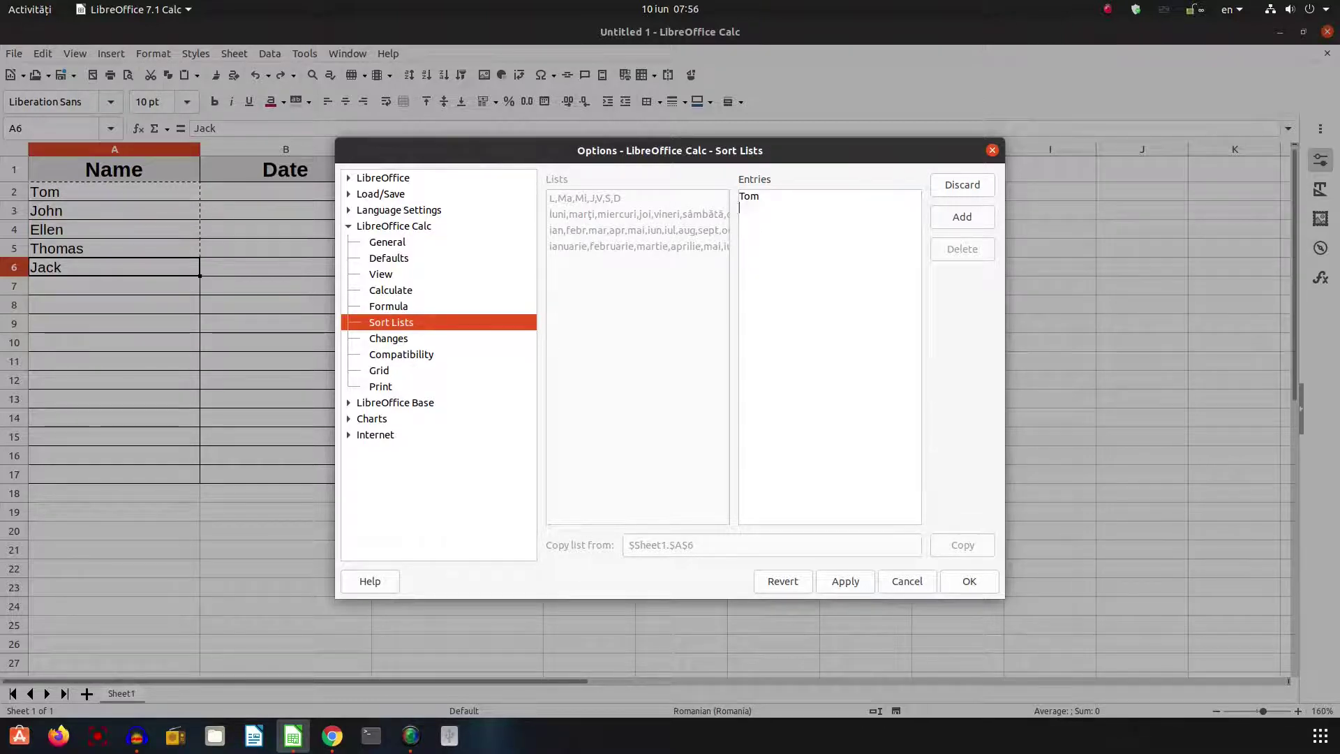
type("John ")
type("Ellen")
key("Return")
type("Thomas ")
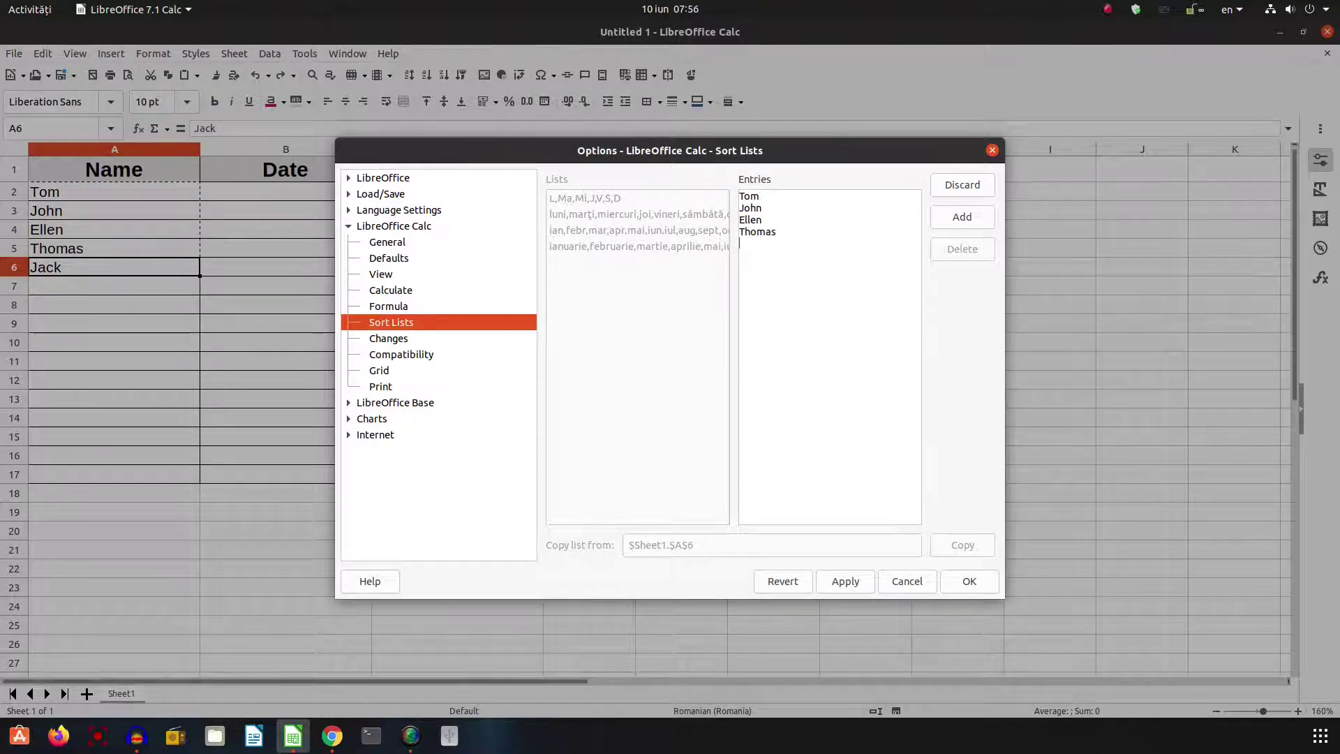
type("Ka")
key("BackSpace")
key("BackSpace")
key("BackSpace")
type("Jack")
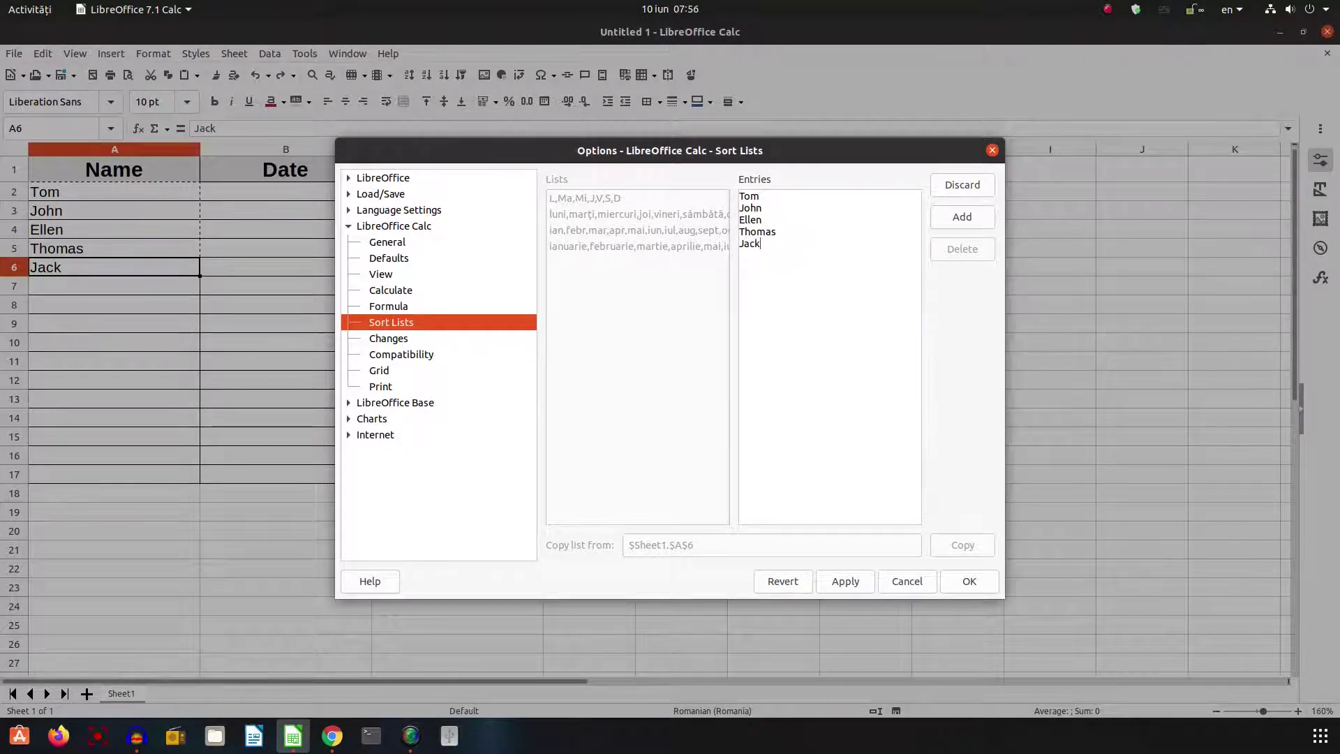
- Add the new list, apply it and close the Options dialog
left_click(961, 218)
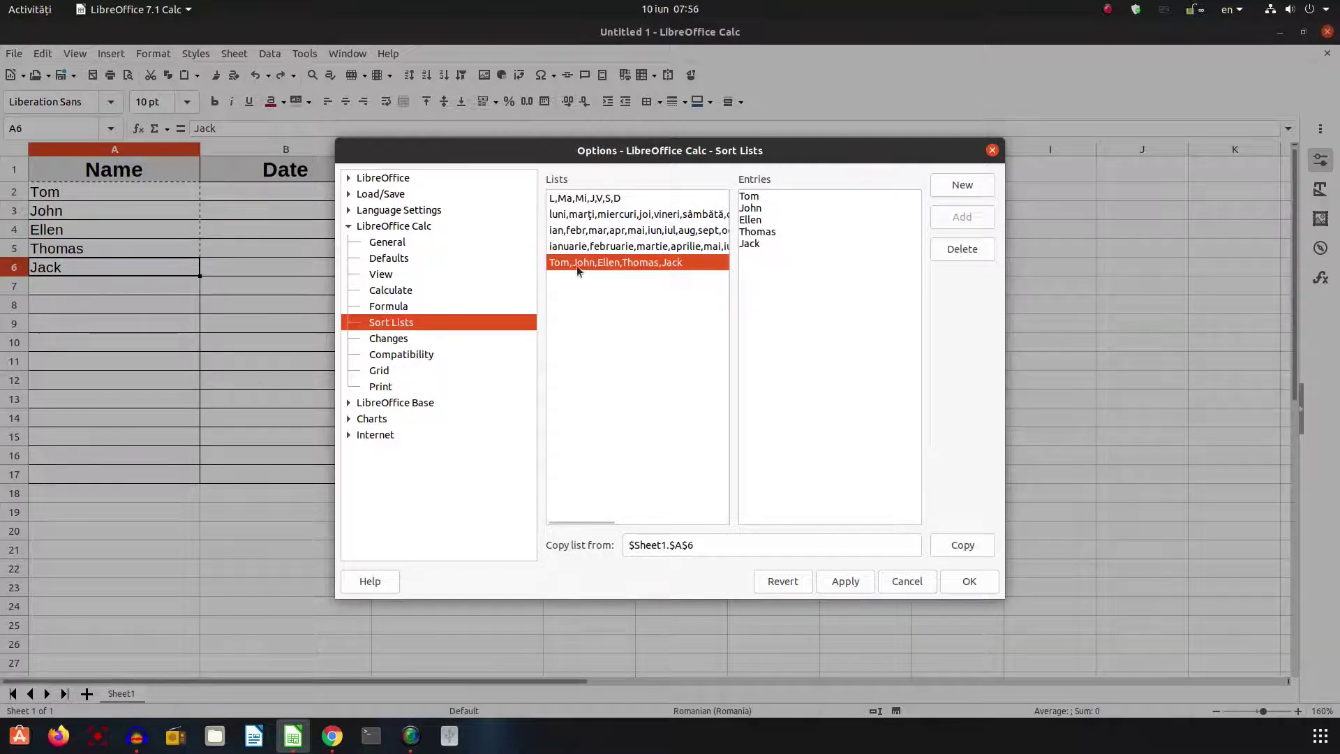
left_click(860, 582)
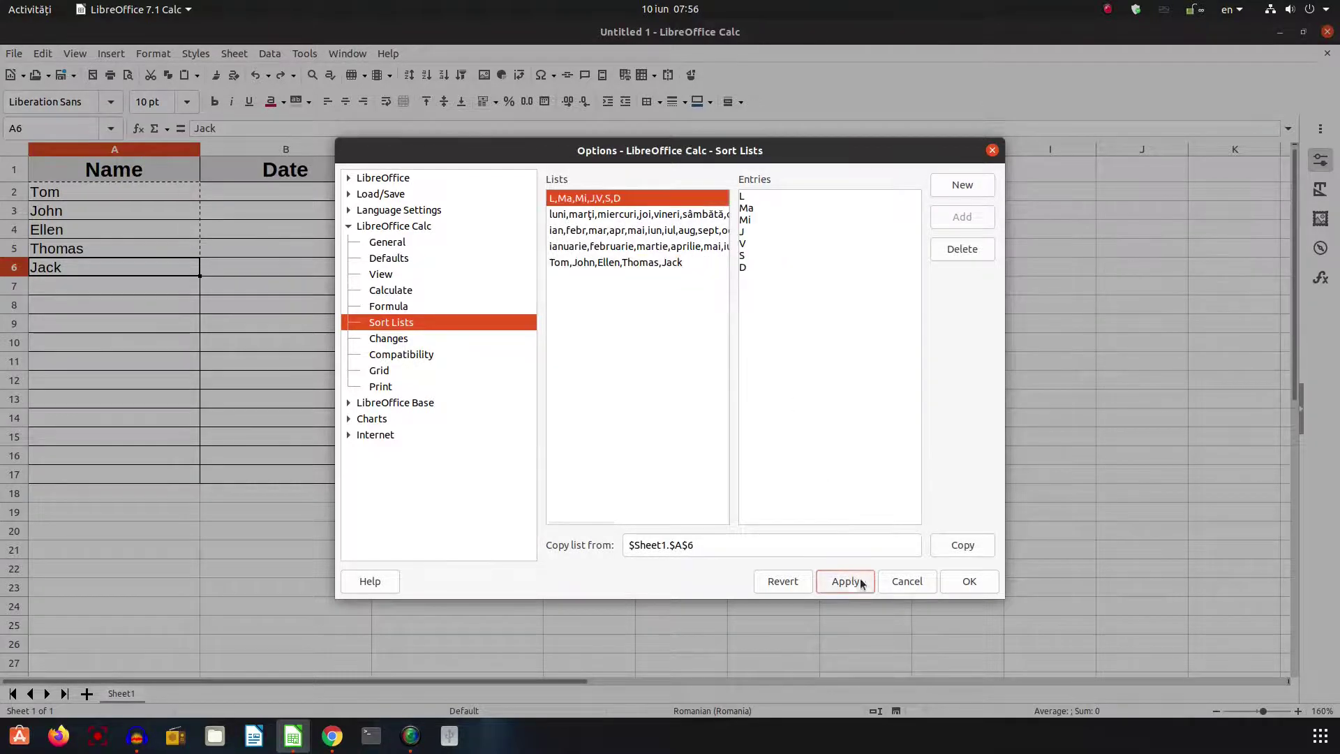
left_click(959, 582)
left_click(251, 362)
- Extend the name sequence from A6 down to row 463 with the fill handle, then return to A1
left_click(123, 272)
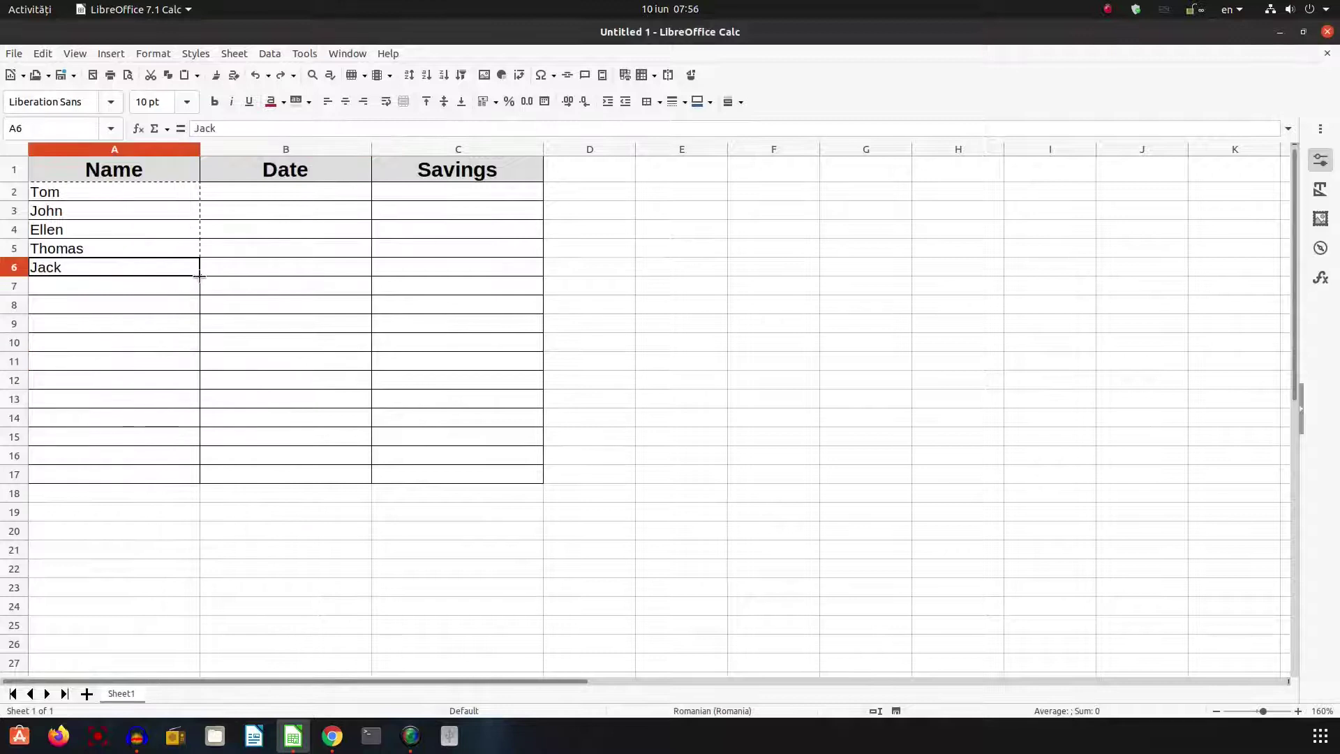
left_click_drag(200, 277, 201, 674)
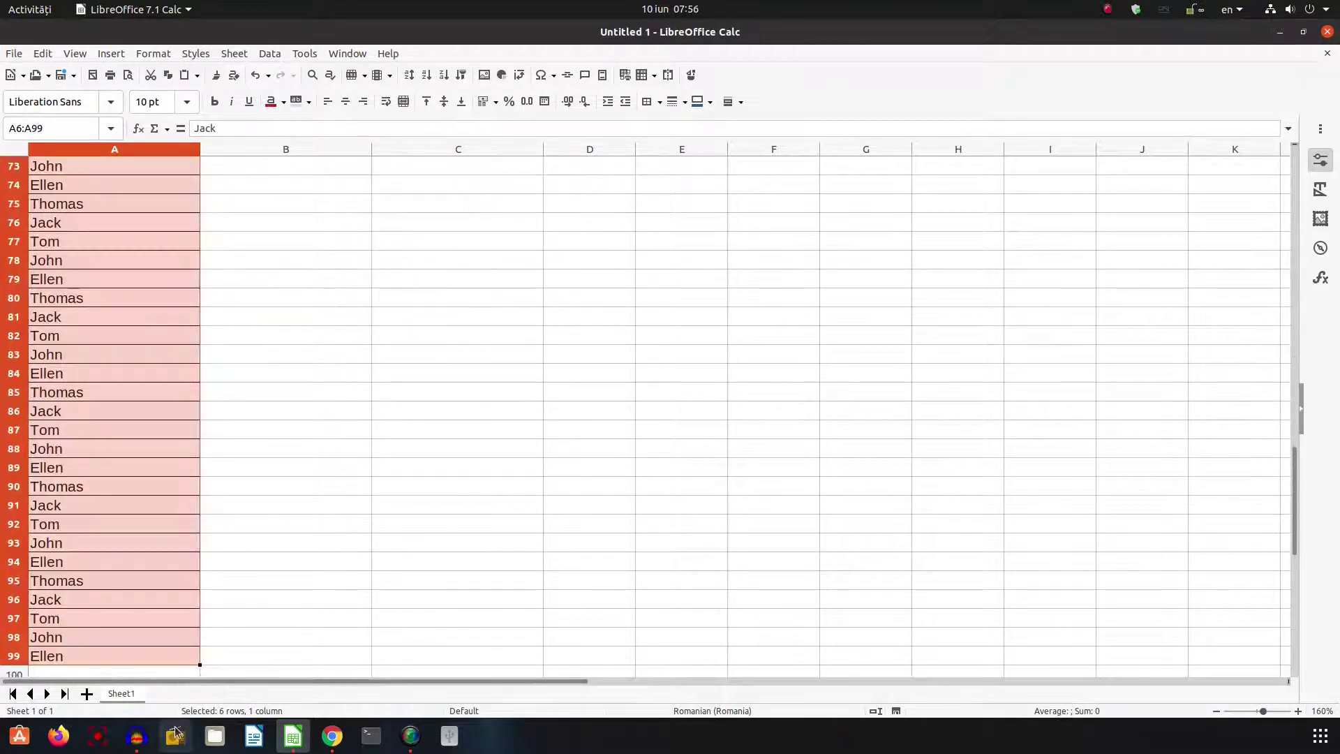
scroll(111, 381, "up", 20)
scroll(111, 380, "up", 1)
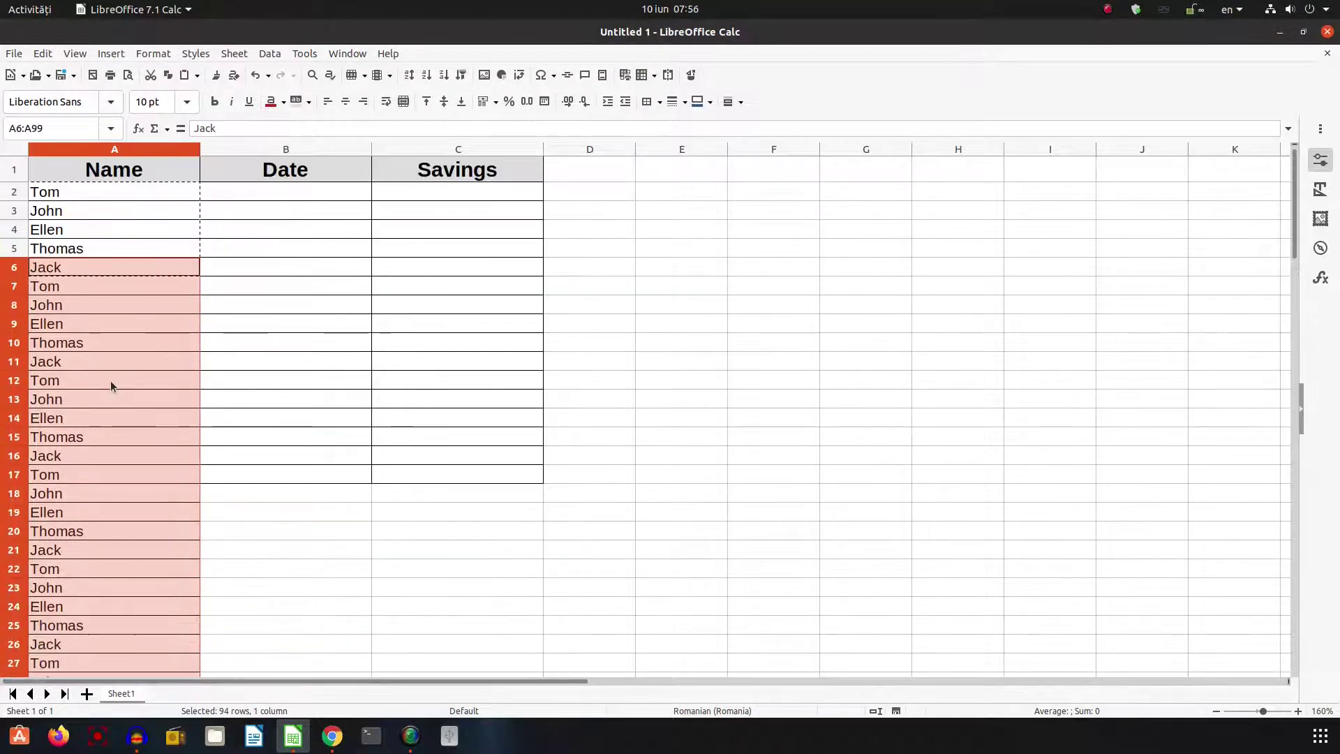
scroll(107, 380, "down", 20)
scroll(103, 379, "up", 6)
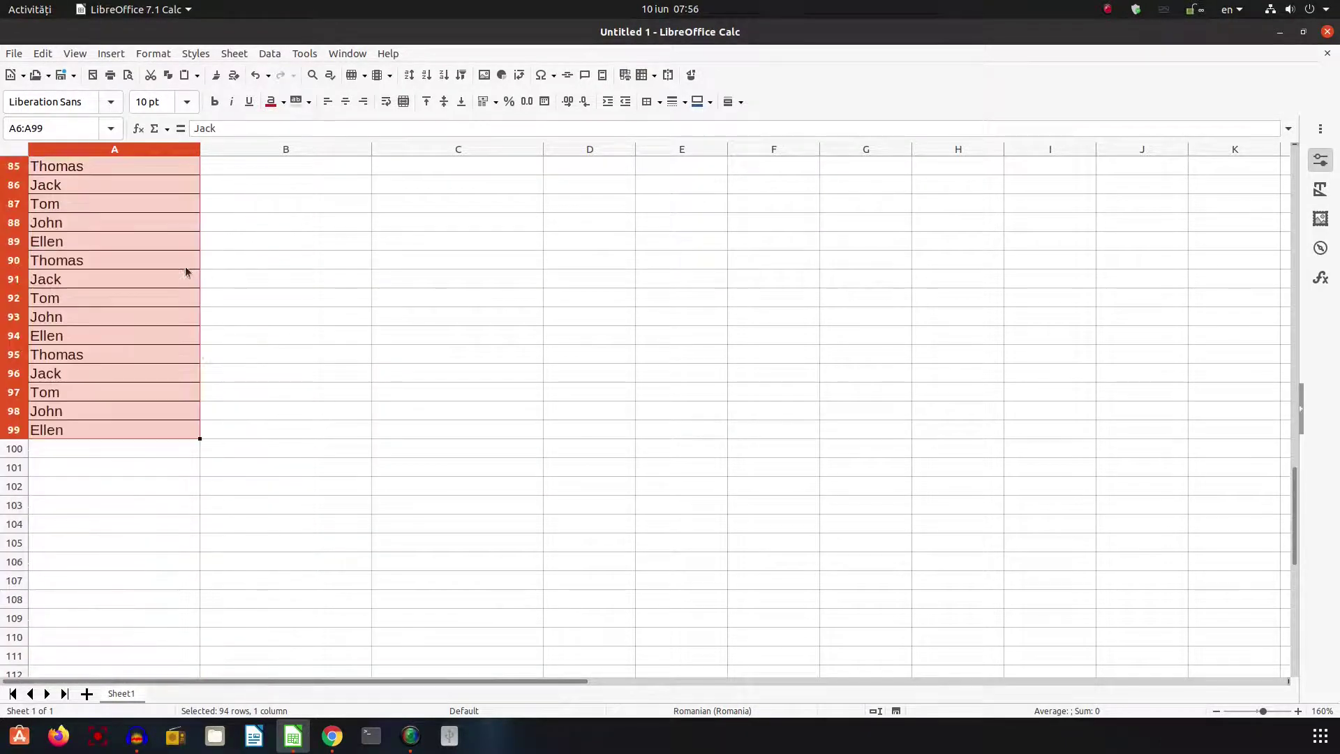
left_click_drag(200, 439, 168, 660)
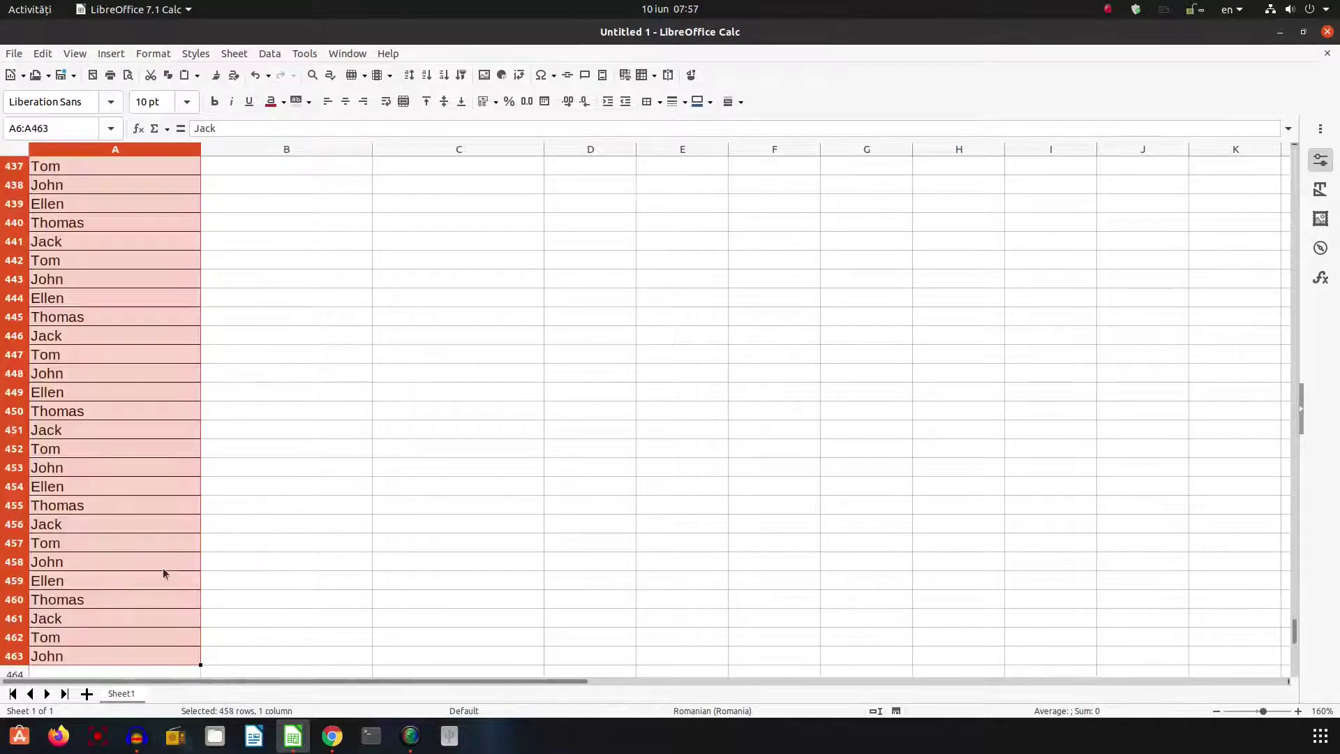
scroll(90, 440, "up", 3)
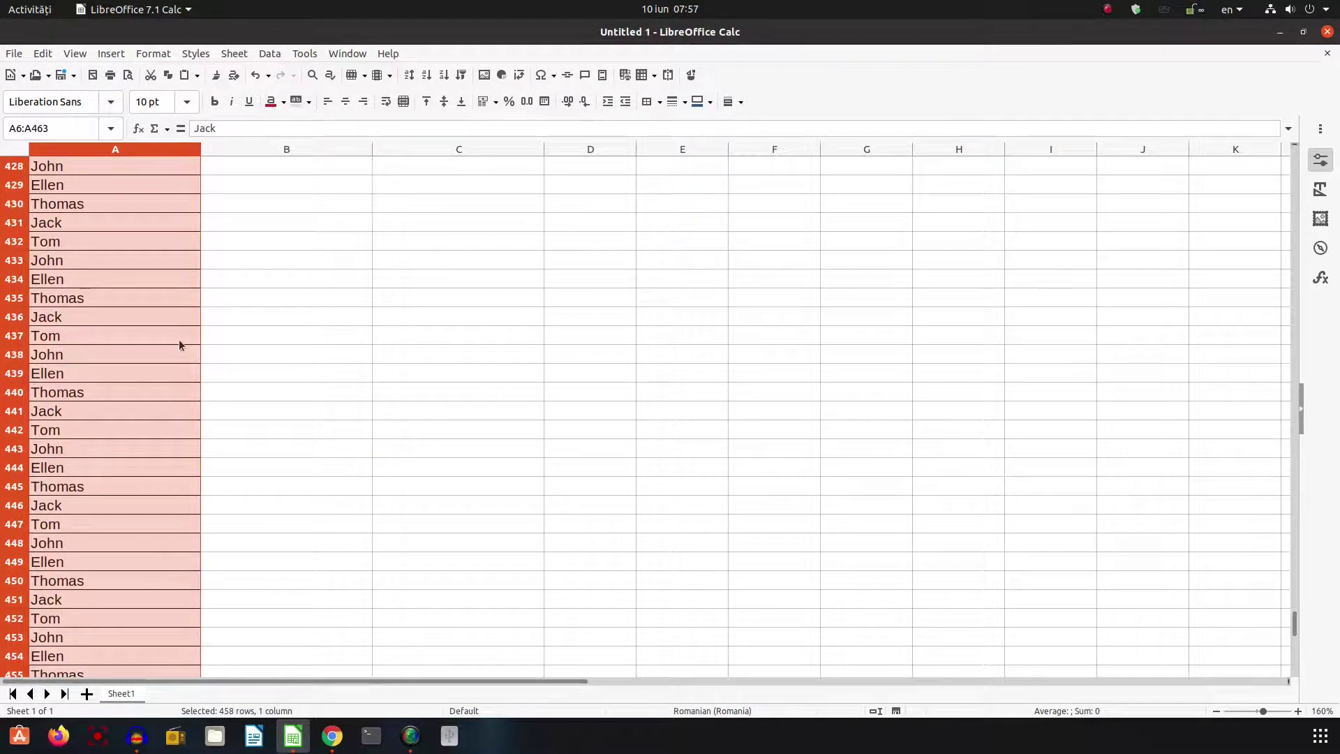
key("ctrl+Home")
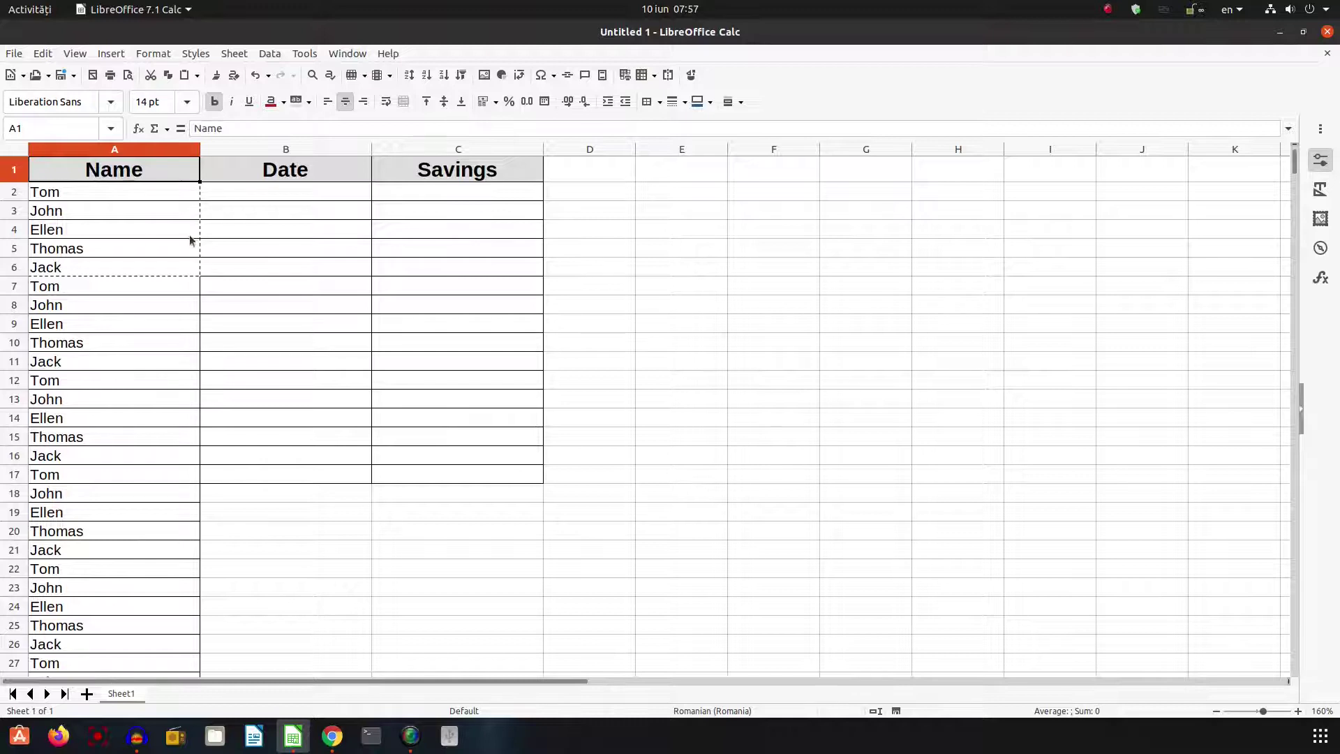
- Enter 10.06.2021 in B2 and paste it into B3:B6
left_click(254, 194)
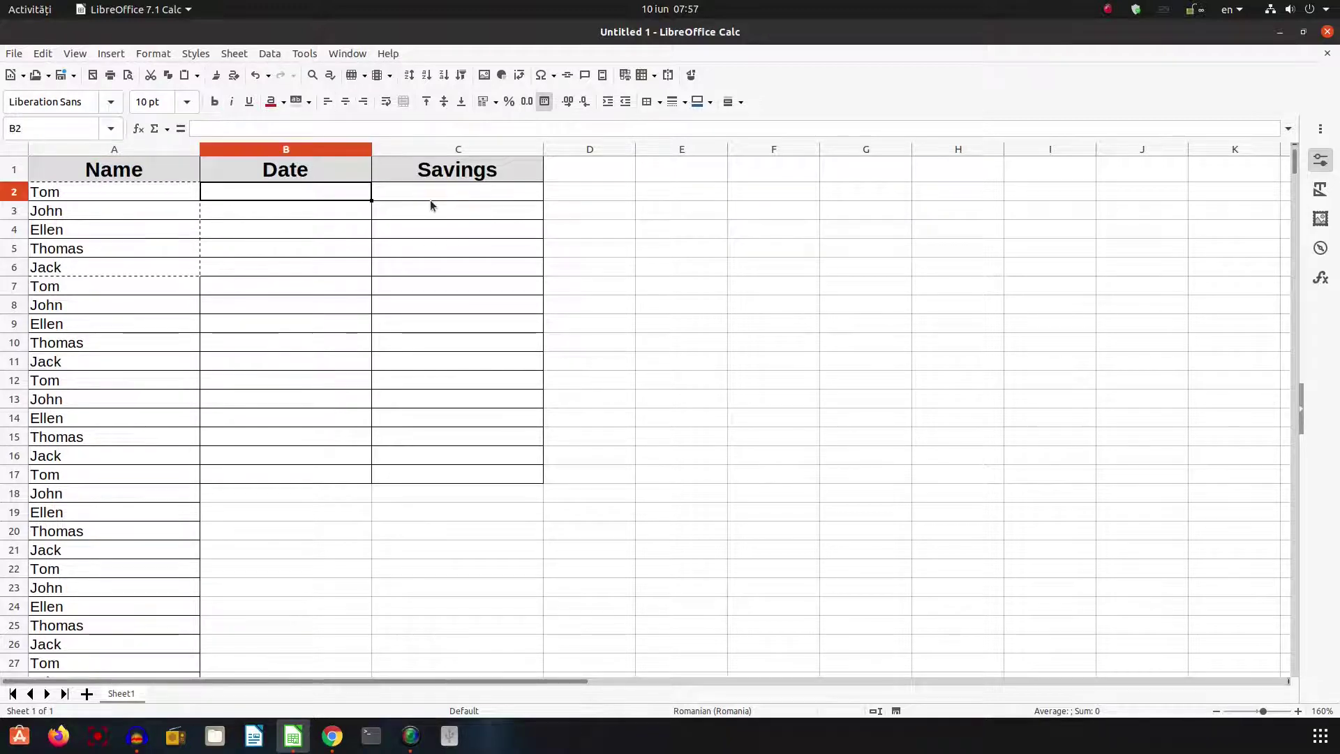
type("10.")
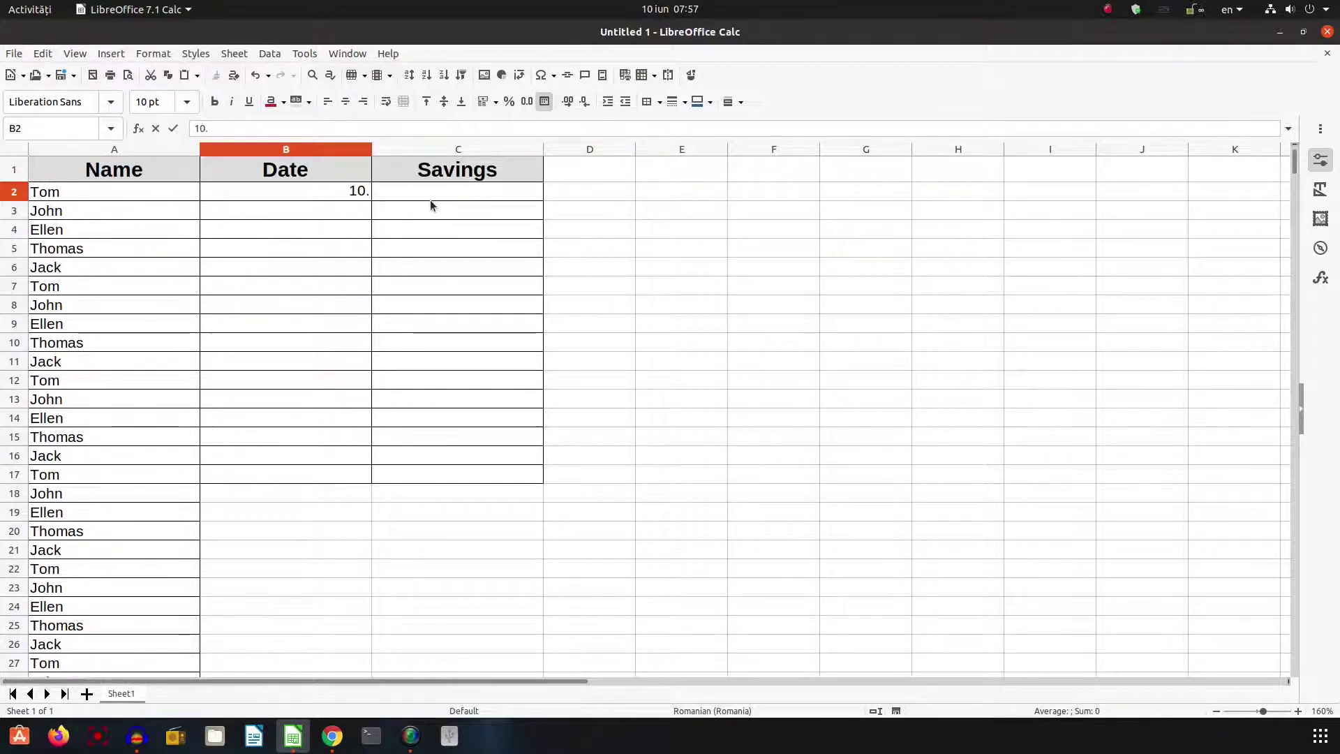
type("06")
key("BackSpace")
type("6")
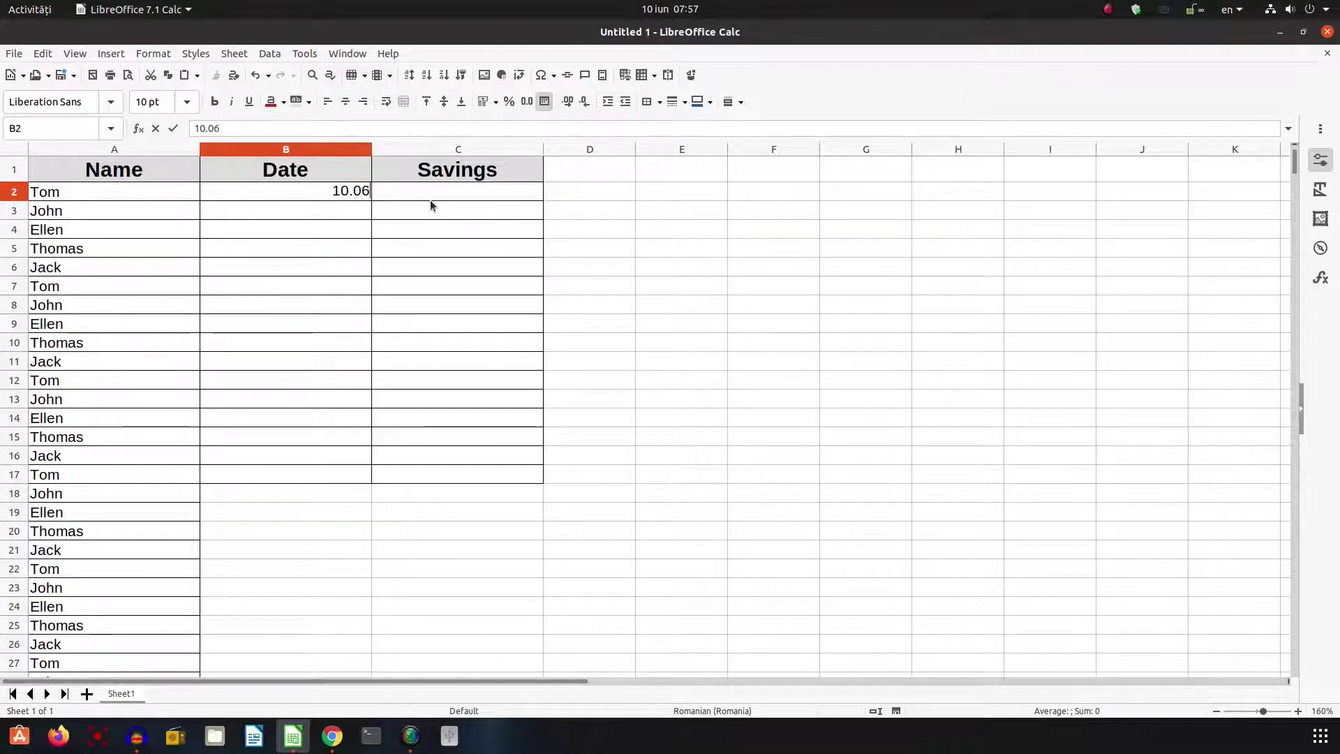
type(".2021")
key("Return")
key("Up")
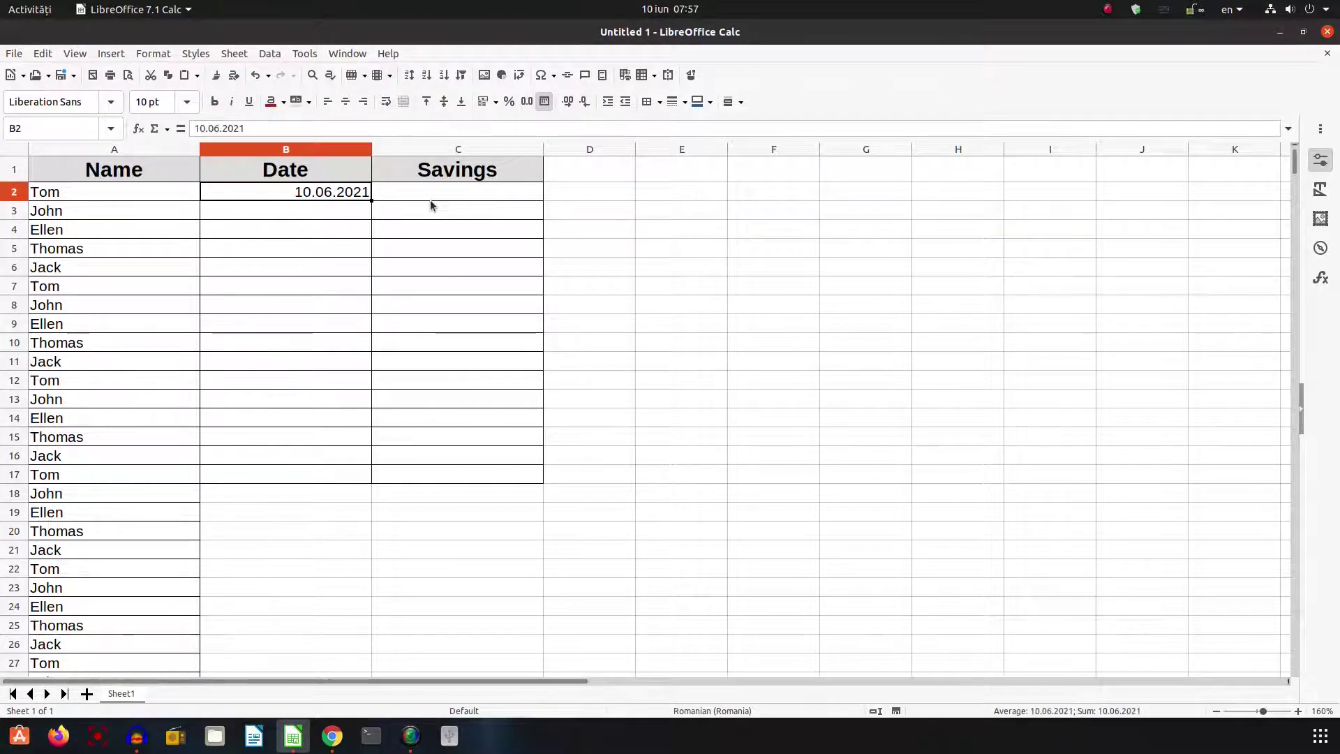
key("ctrl+c")
key("Down")
key("shift+Down")
key("shift+Down")
key("shift+Down")
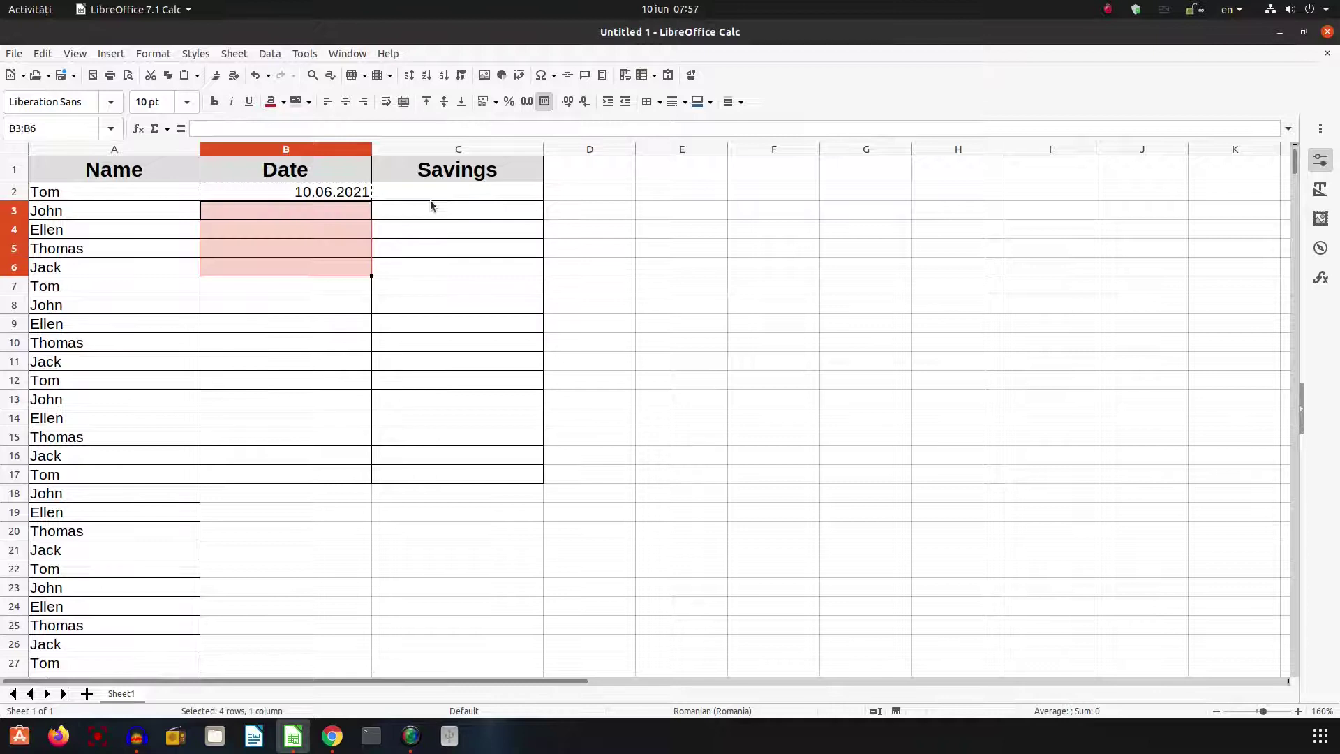
key("ctrl+v")
- Enter 11.06.2021 in B7 and paste it into the date cells below
key("Down")
key("Down")
key("Down")
key("Down")
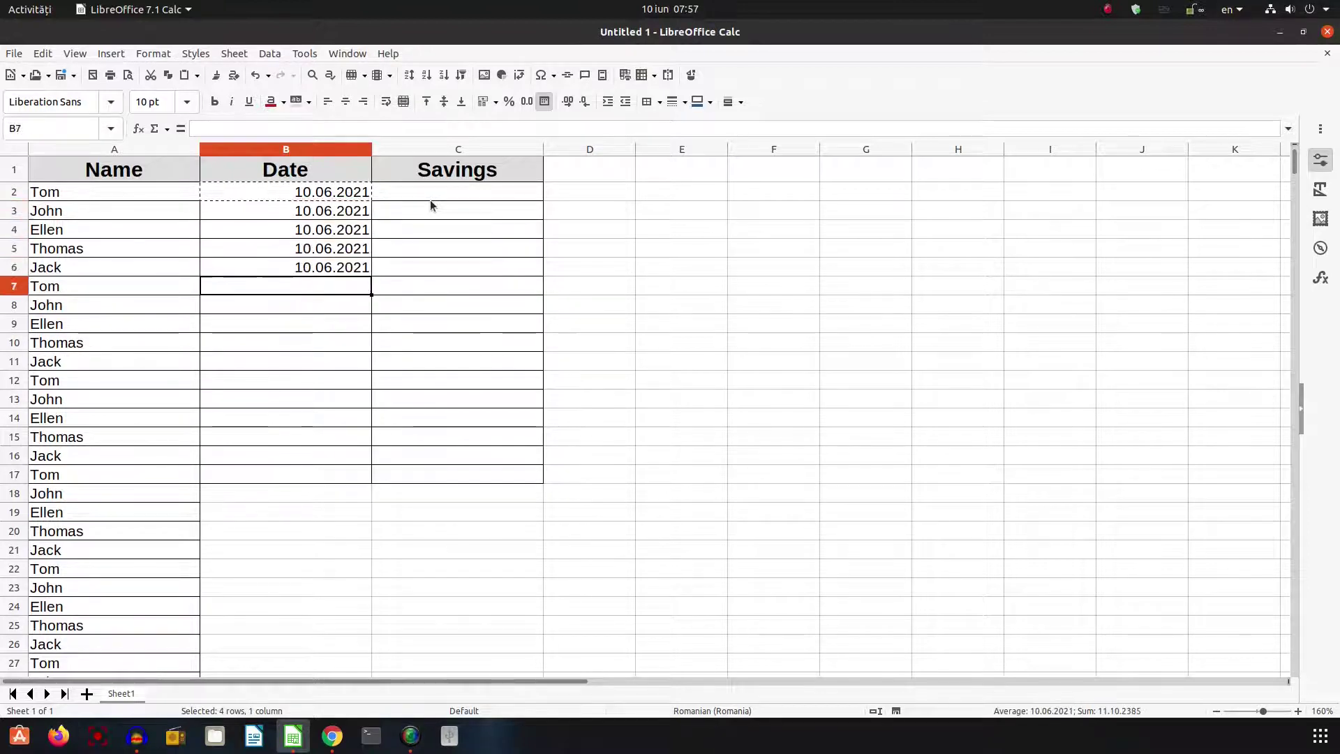
type("11")
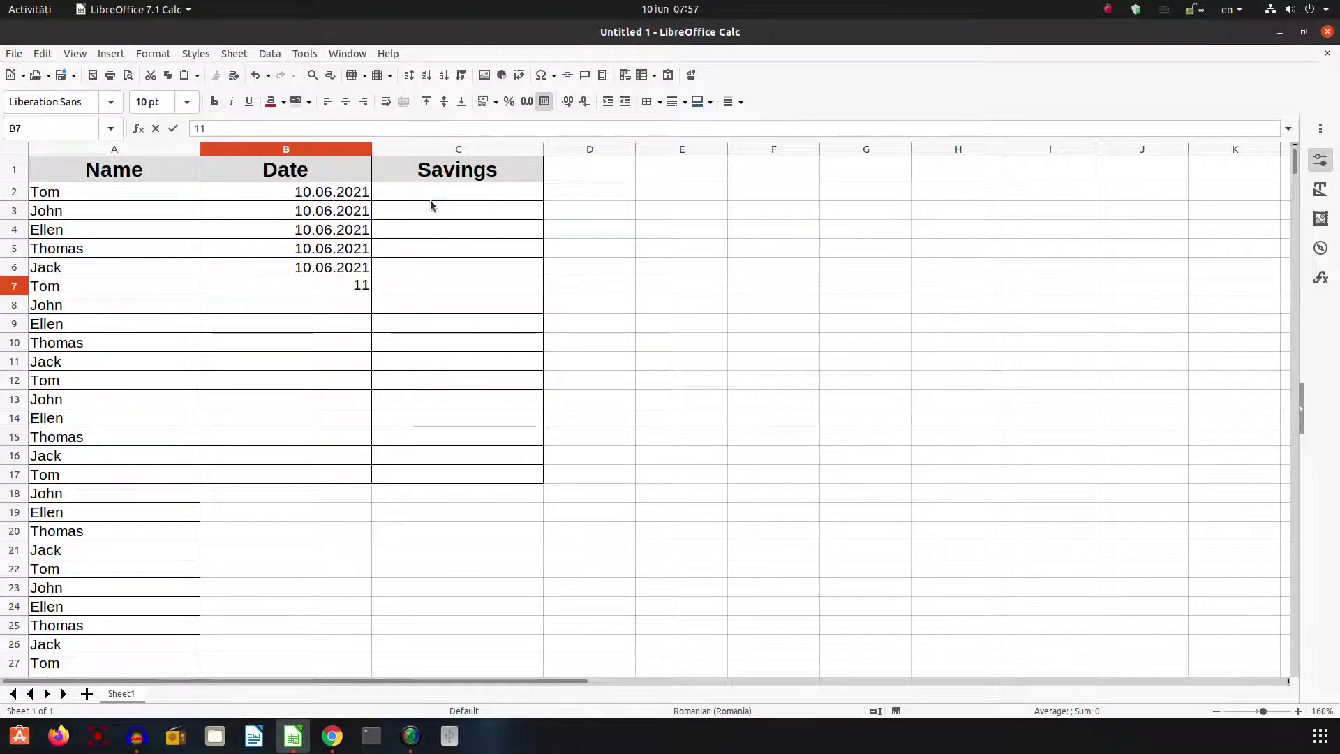
type(".06.2021")
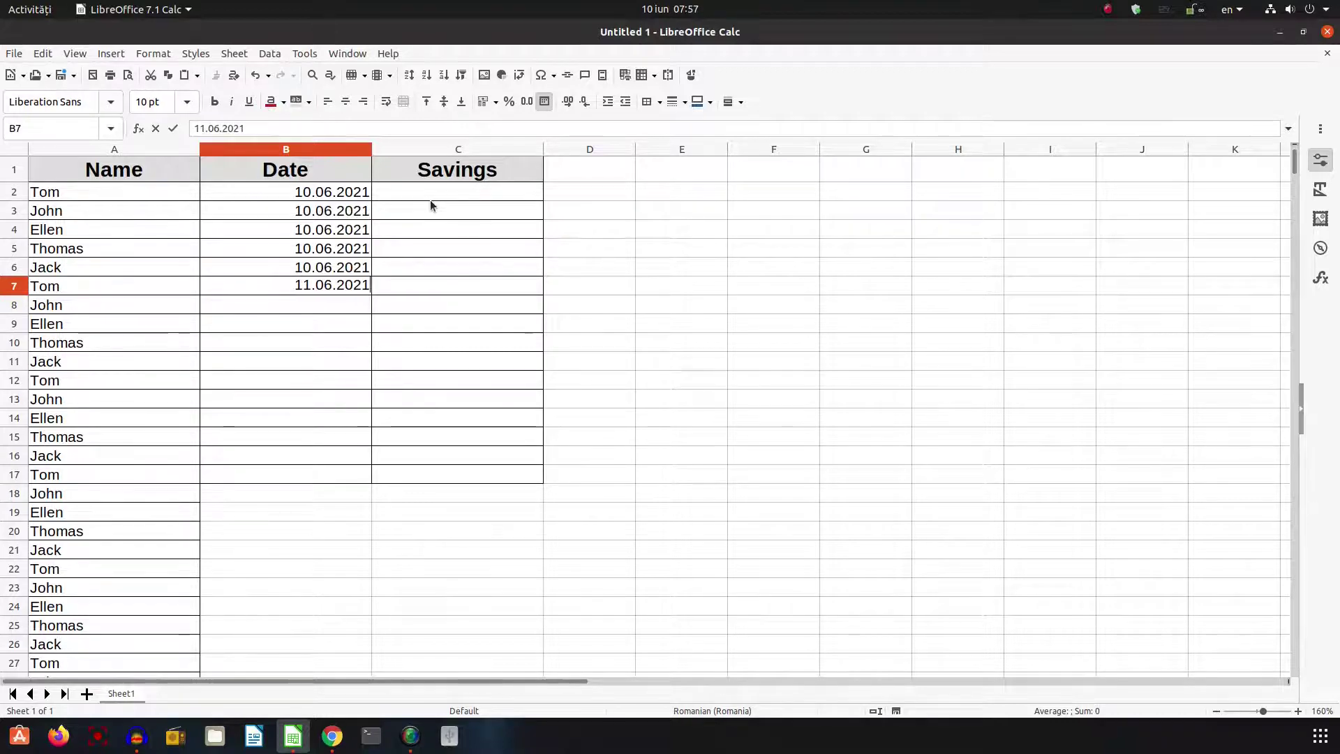
key("Return")
key("Up")
key("ctrl+c")
key("Down")
key("shift+Down")
key("shift+Down")
key("shift+Down")
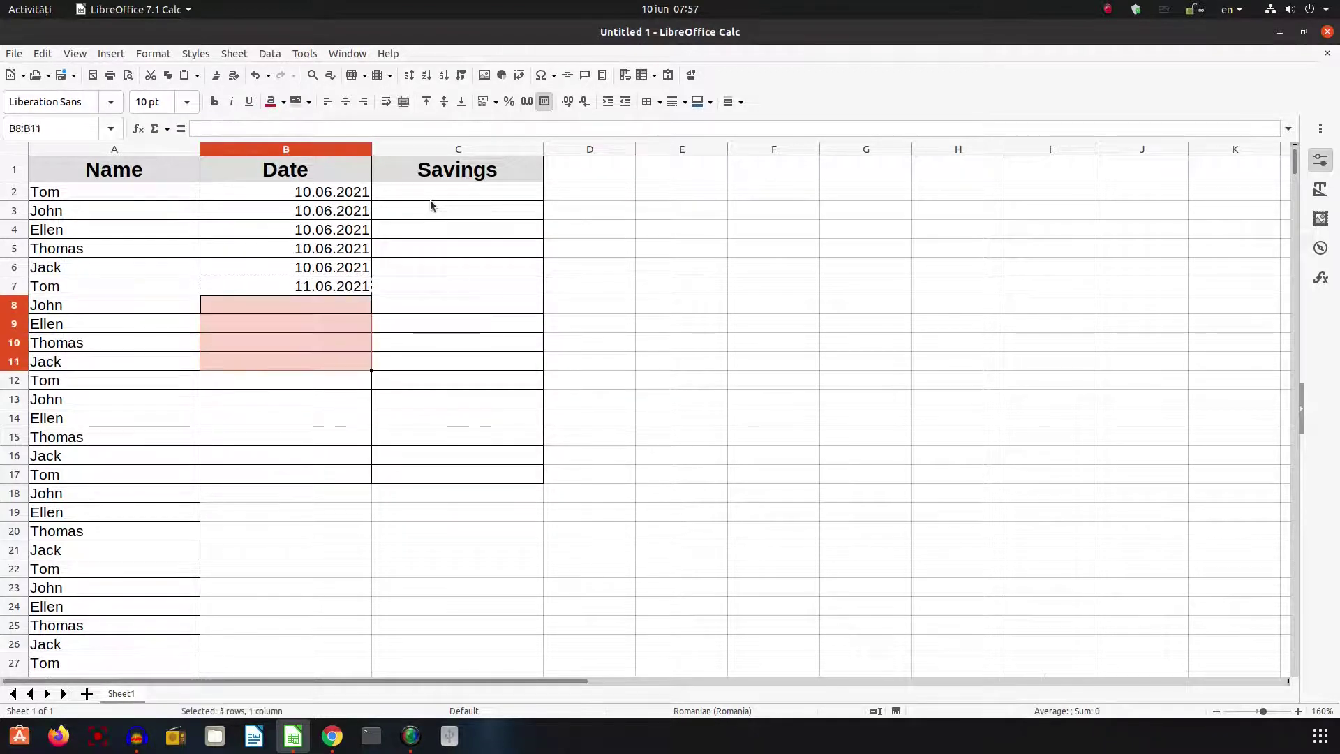
key("shift+Down")
key("shift+Up")
key("ctrl+v")
- Select the entered dates, then copy the last 11.06.2021 date
left_click(351, 289)
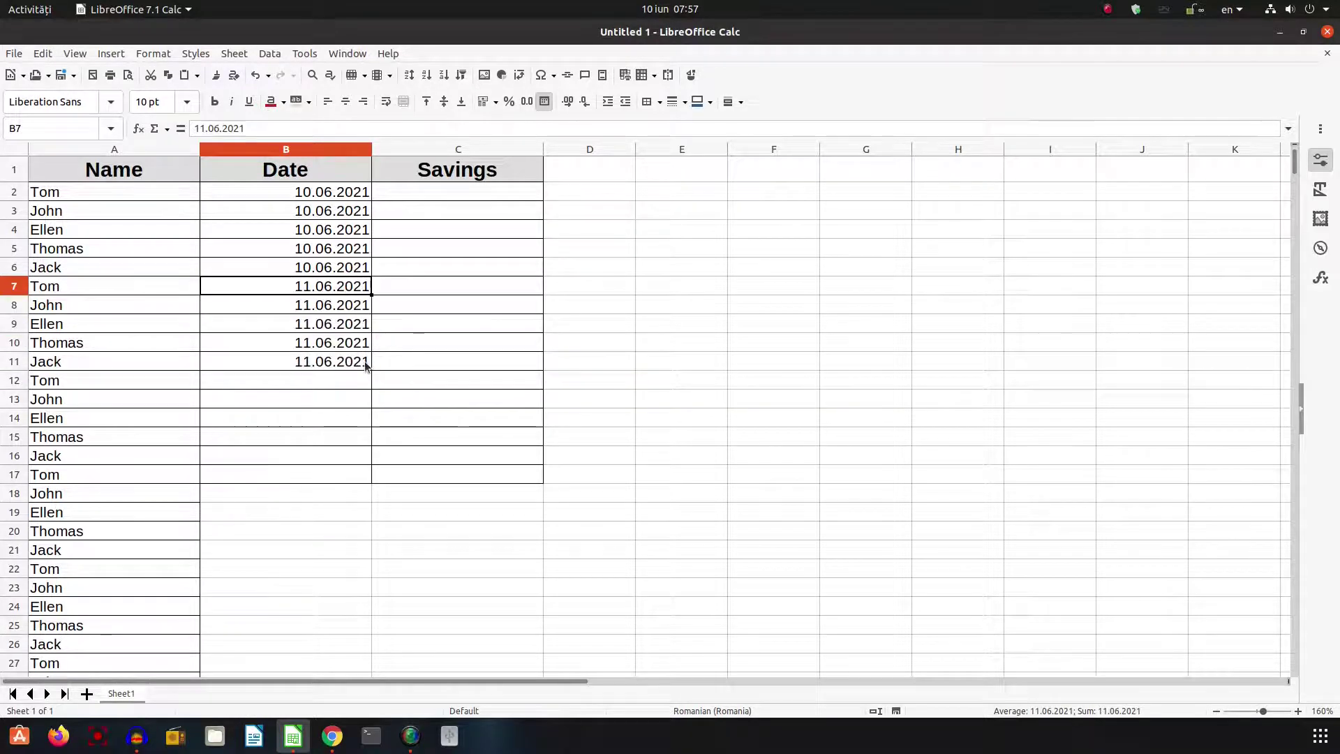
left_click(365, 363)
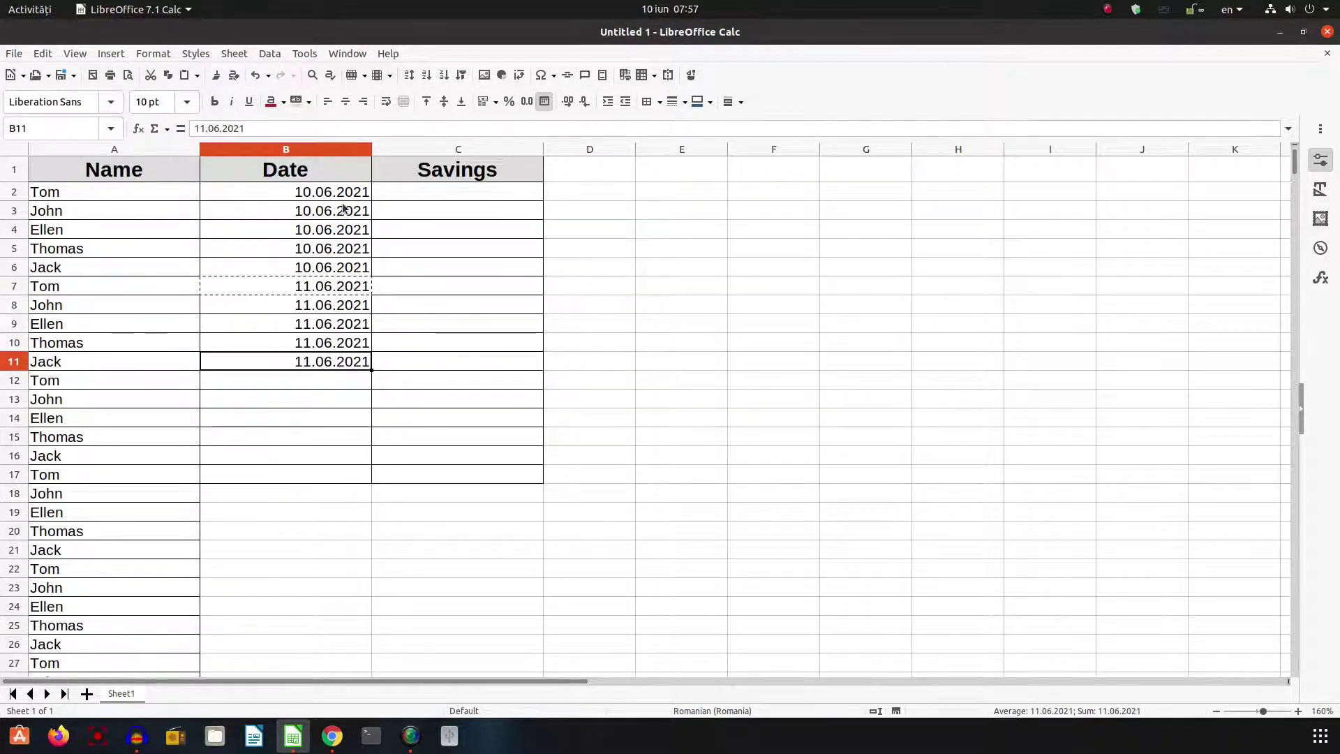
left_click_drag(342, 193, 361, 361)
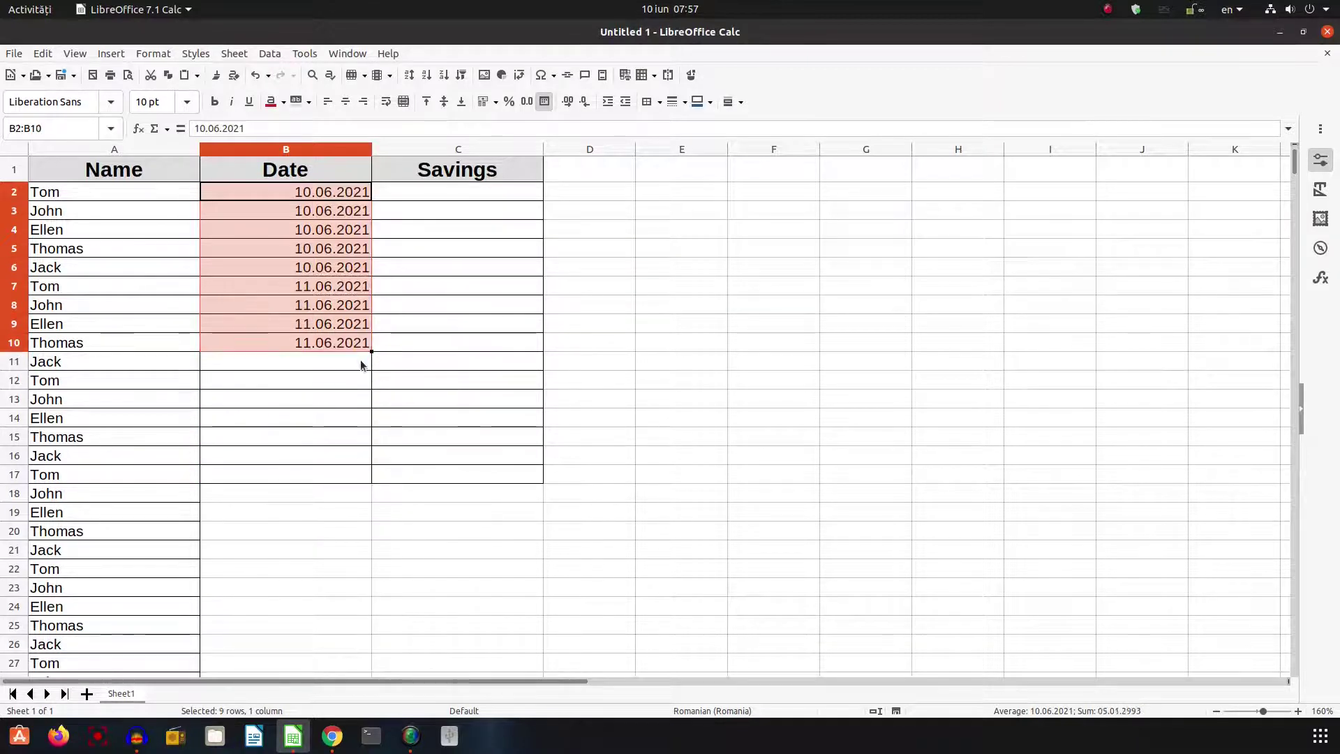
left_click(361, 361)
key("Up")
key("ctrl+c")
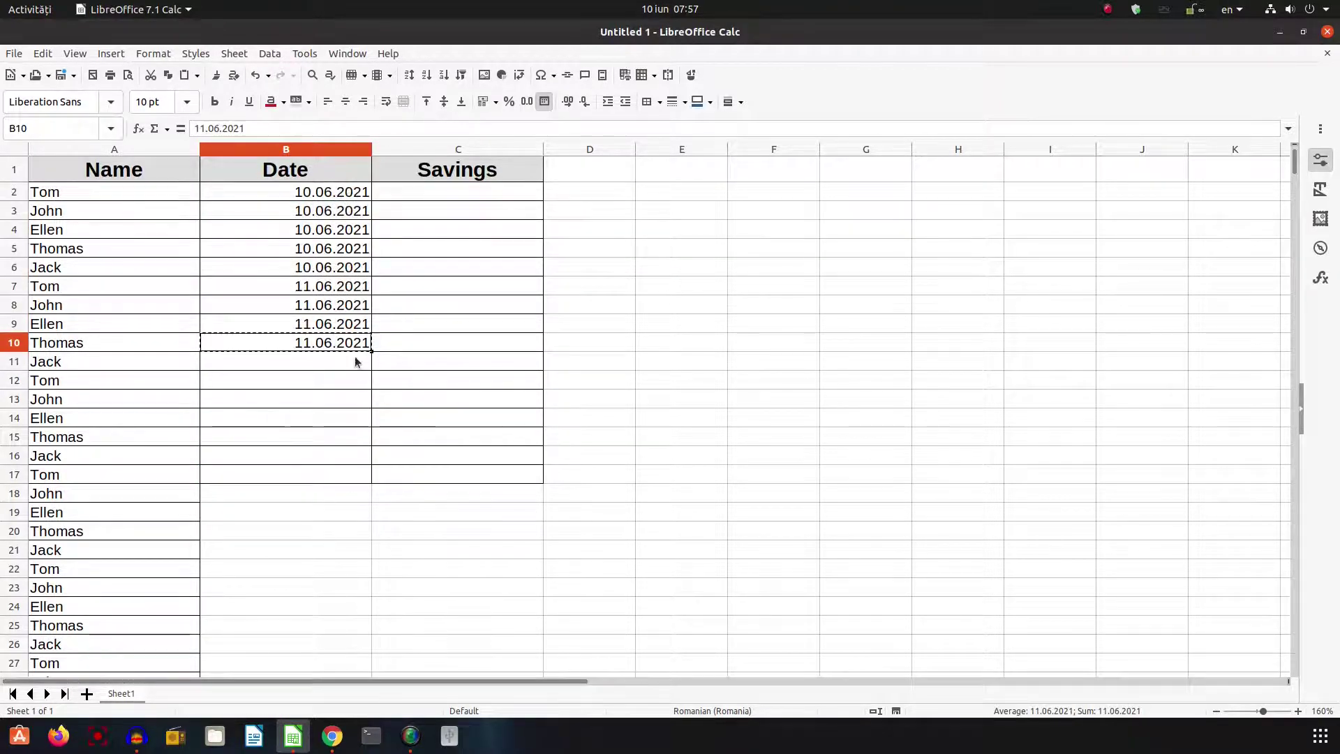
- Paste 11.06.2021 into B11 for Jack and enter 152,52 as Tom's savings in C2
left_click(355, 361)
key("ctrl+v")
left_click(426, 191)
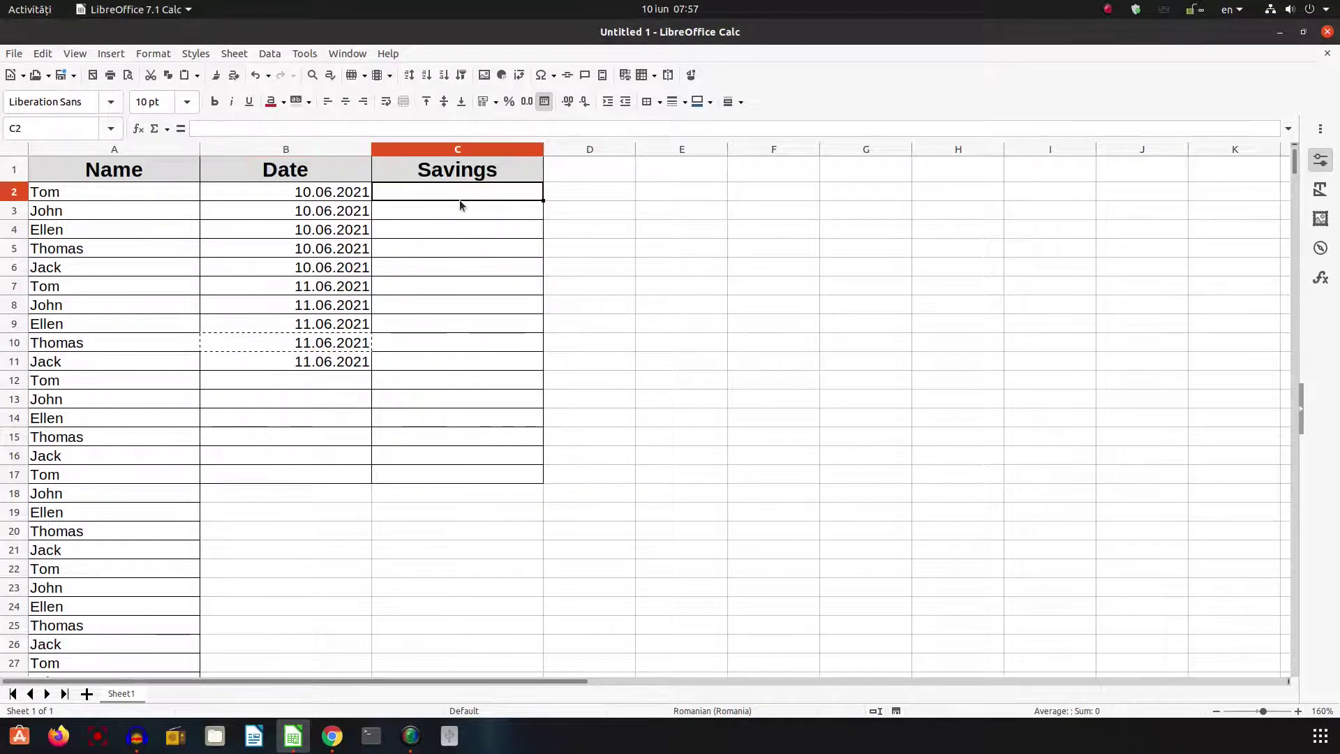
type("152")
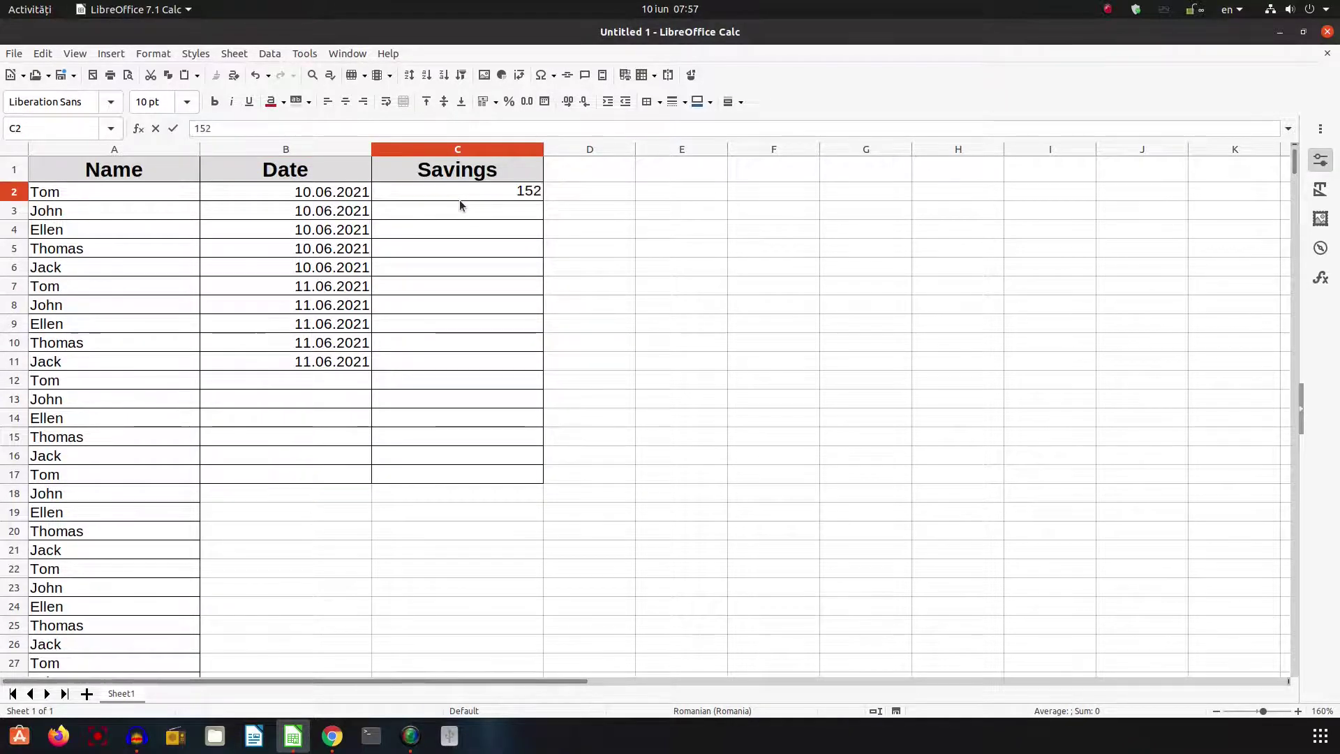
type(",52")
key("Return")
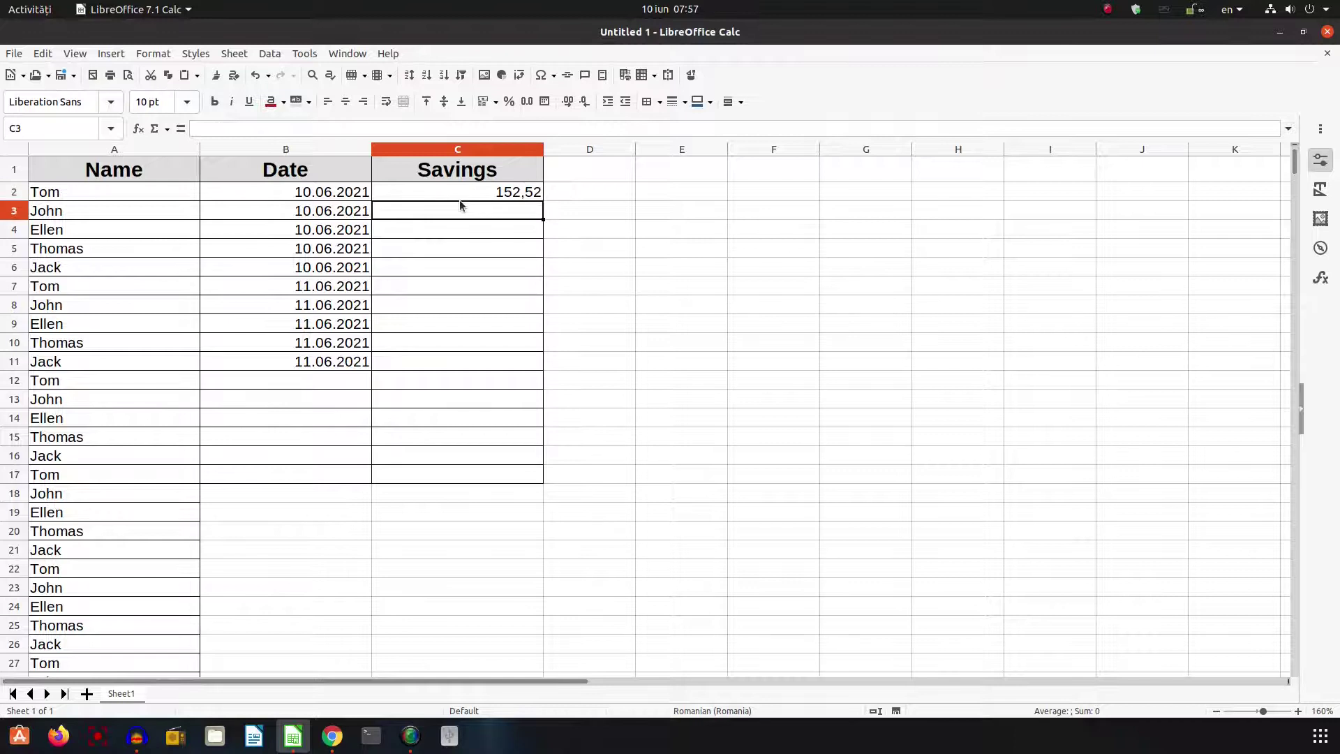
left_click(78, 198)
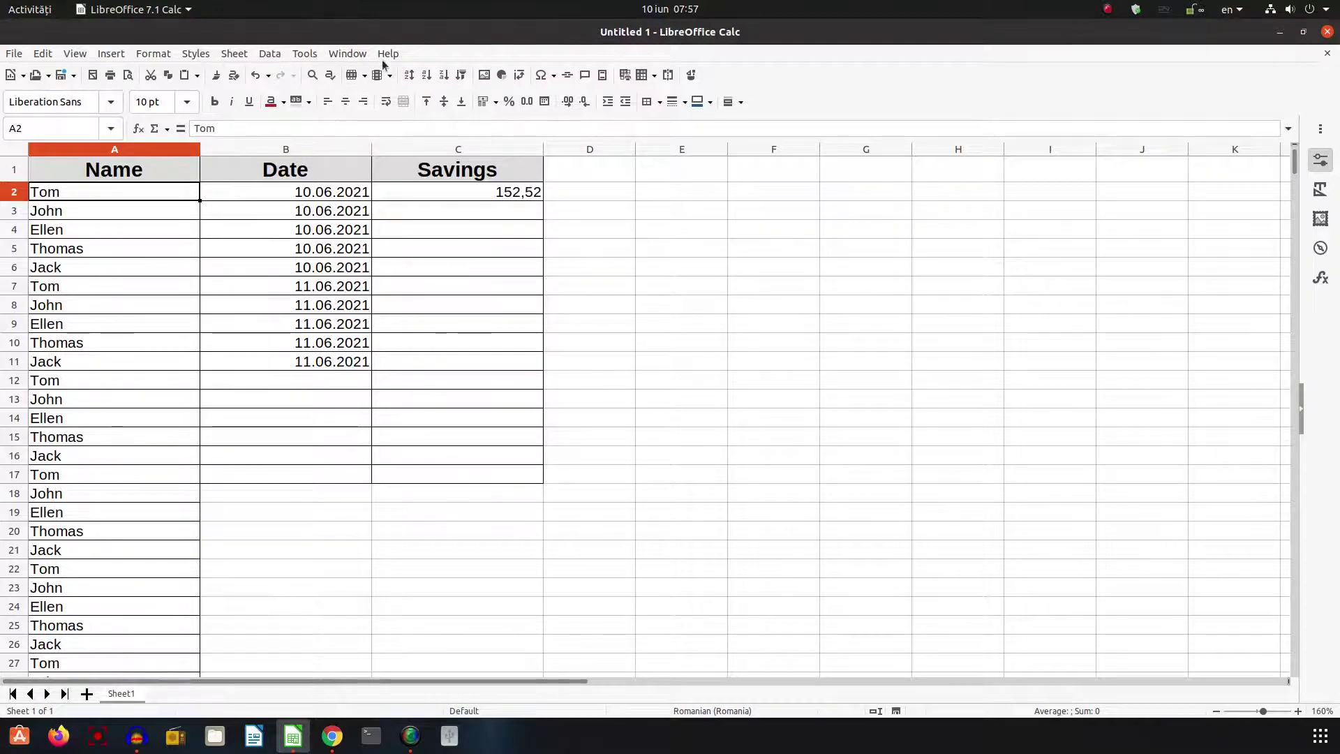
- In the Sort Lists options, select the Tom–Jack list and add Elliot on a new line
left_click(305, 54)
left_click(313, 422)
left_click(649, 269)
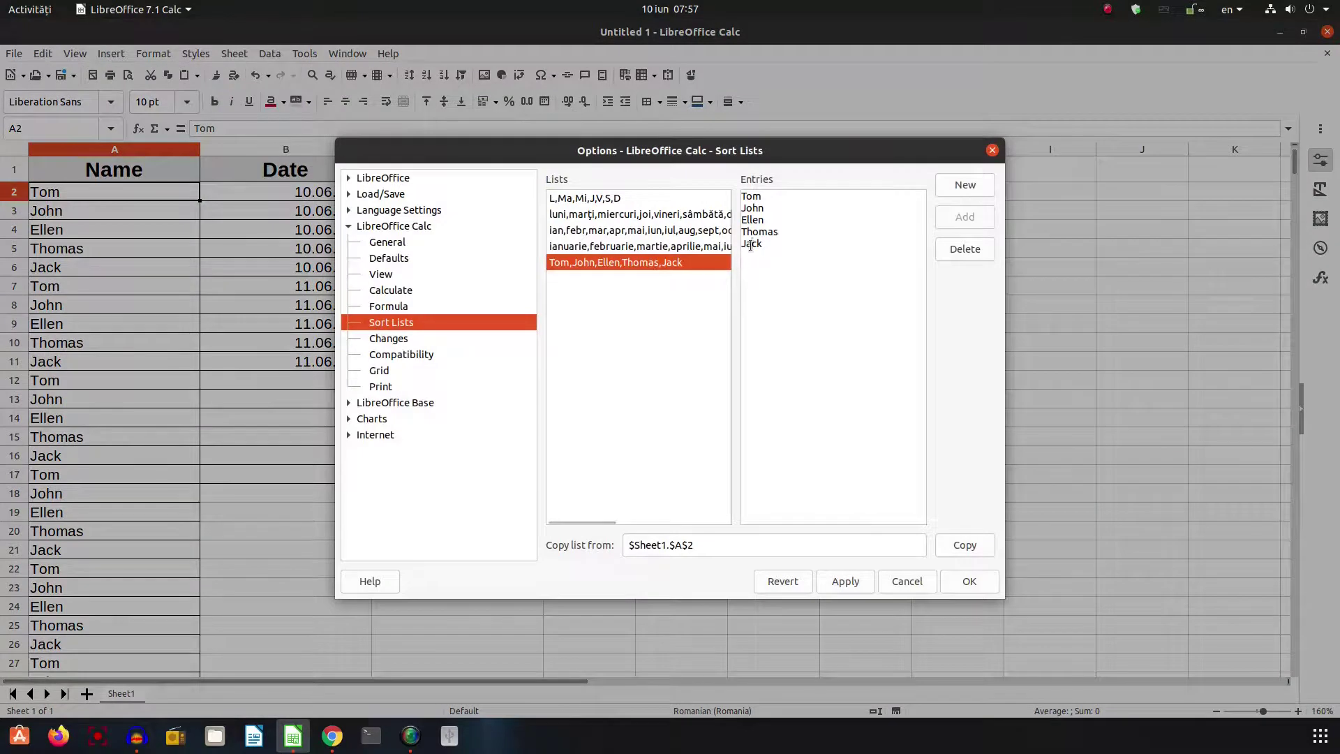
key("Return")
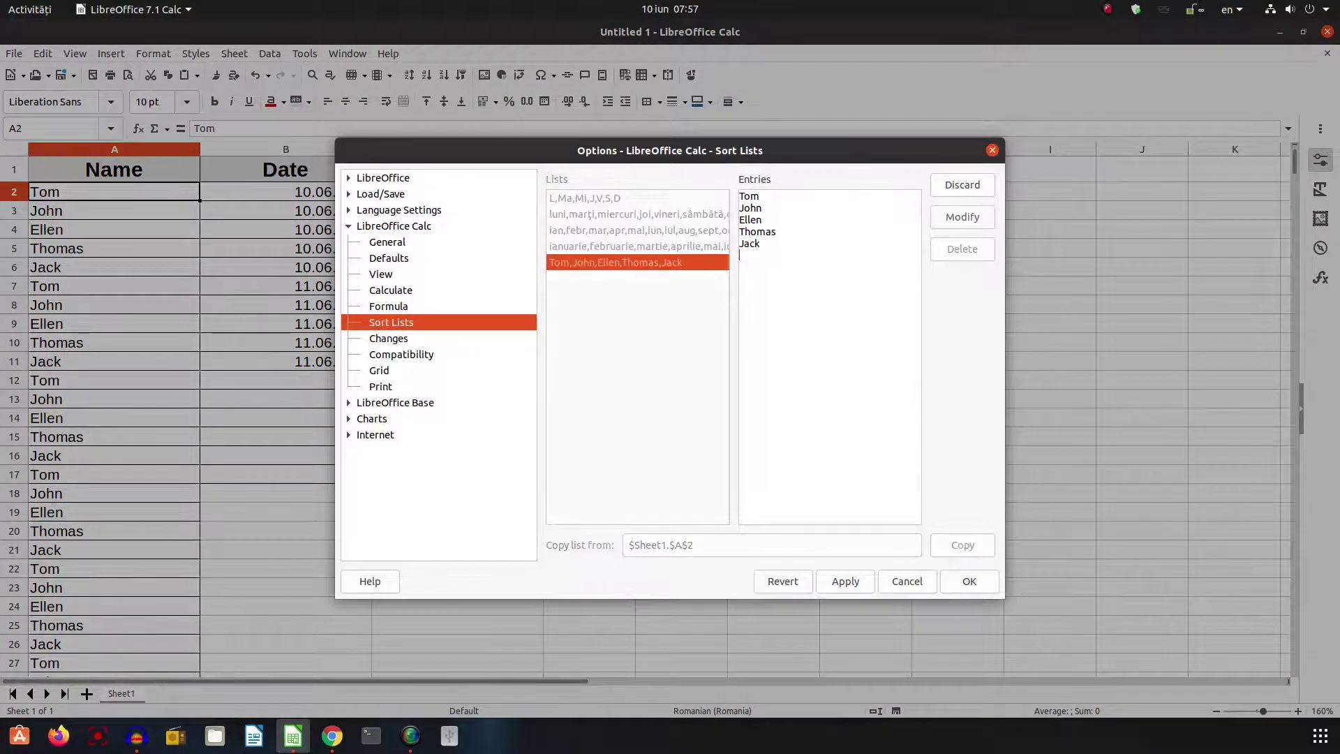
type("Elliot")
- Save the updated sort list and drag A11's fill handle down to continue the names with Elliot
left_click(956, 581)
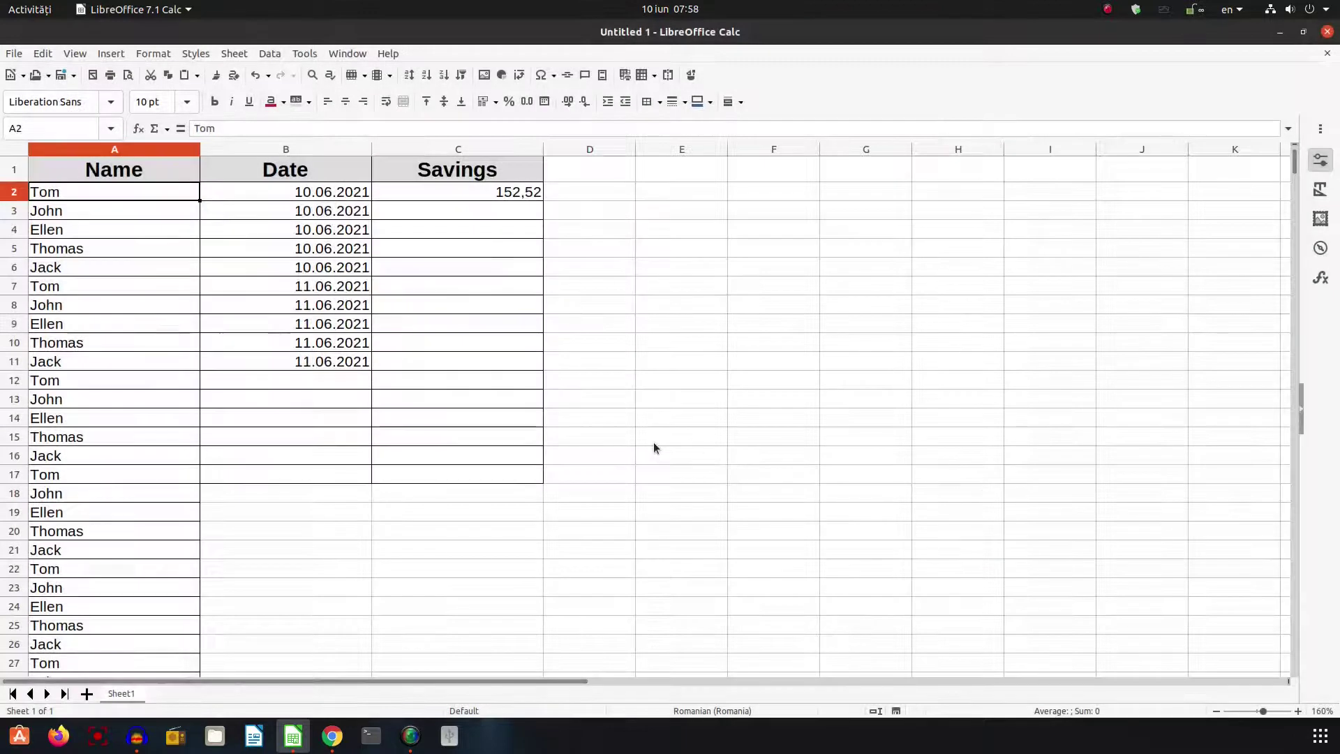
scroll(165, 421, "down", 4)
scroll(161, 349, "up", 4)
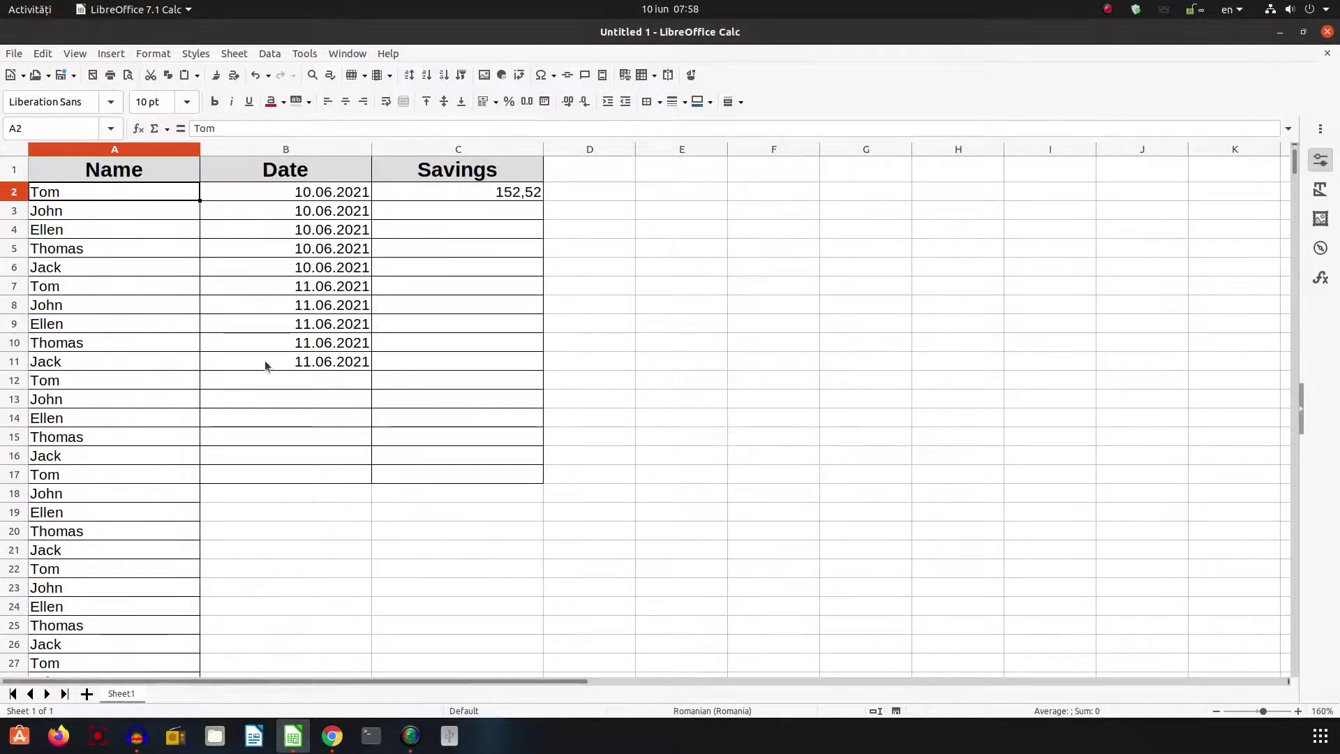
left_click(159, 362)
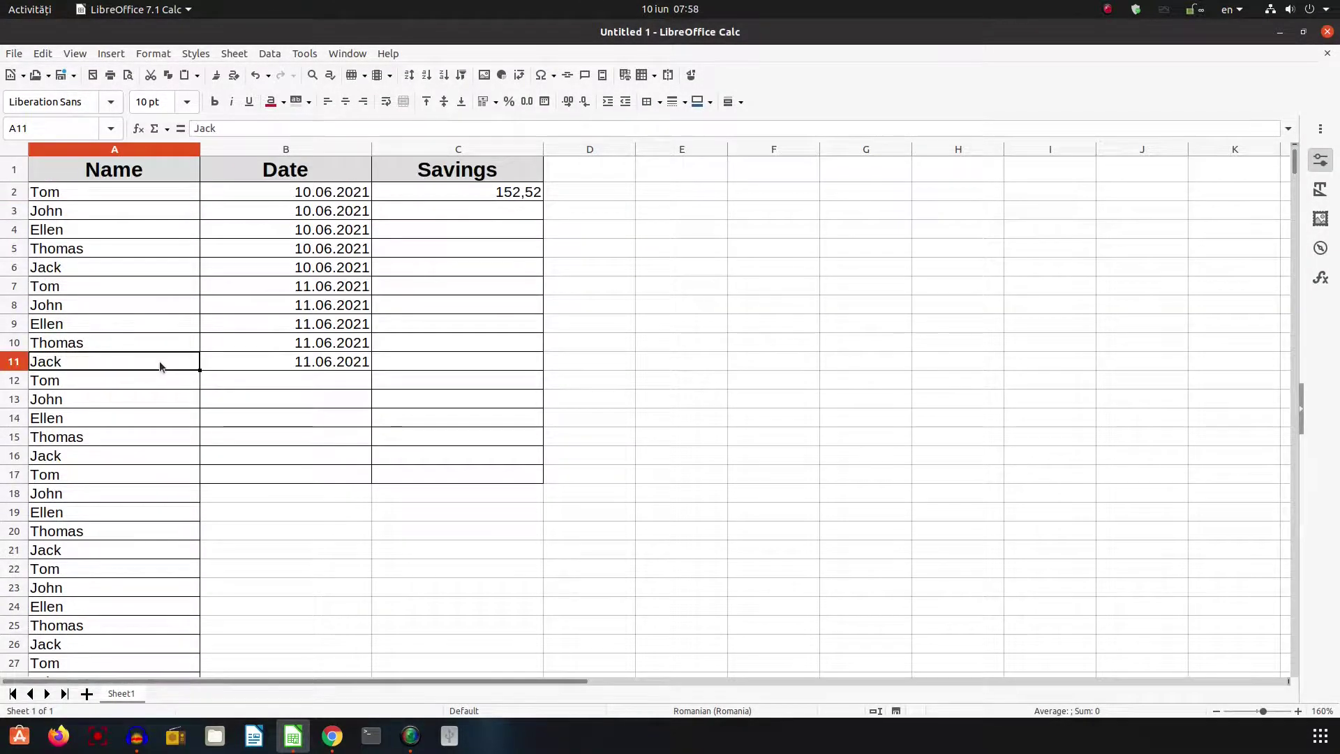
left_click_drag(196, 375, 175, 650)
left_click(195, 384)
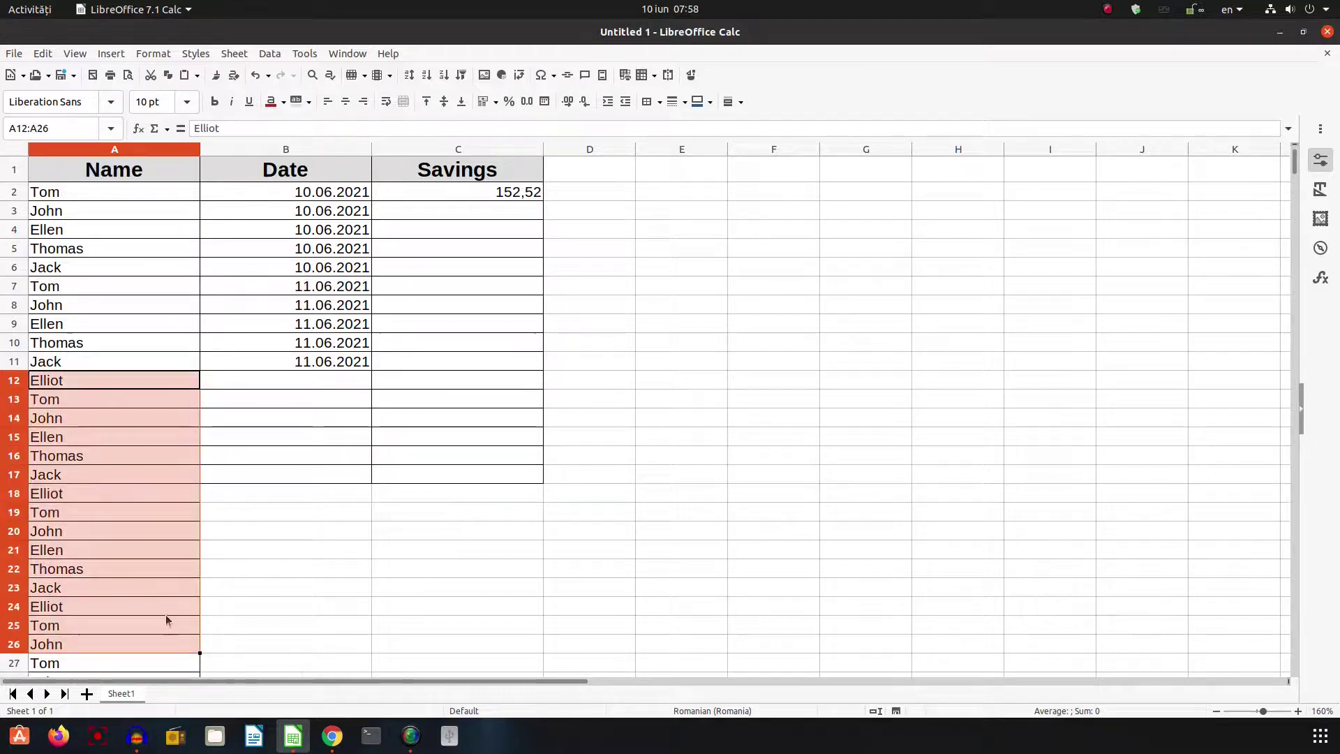
- Clear the leftover names from A25 downward and return to the top of the sheet
left_click(59, 493)
left_click(59, 607)
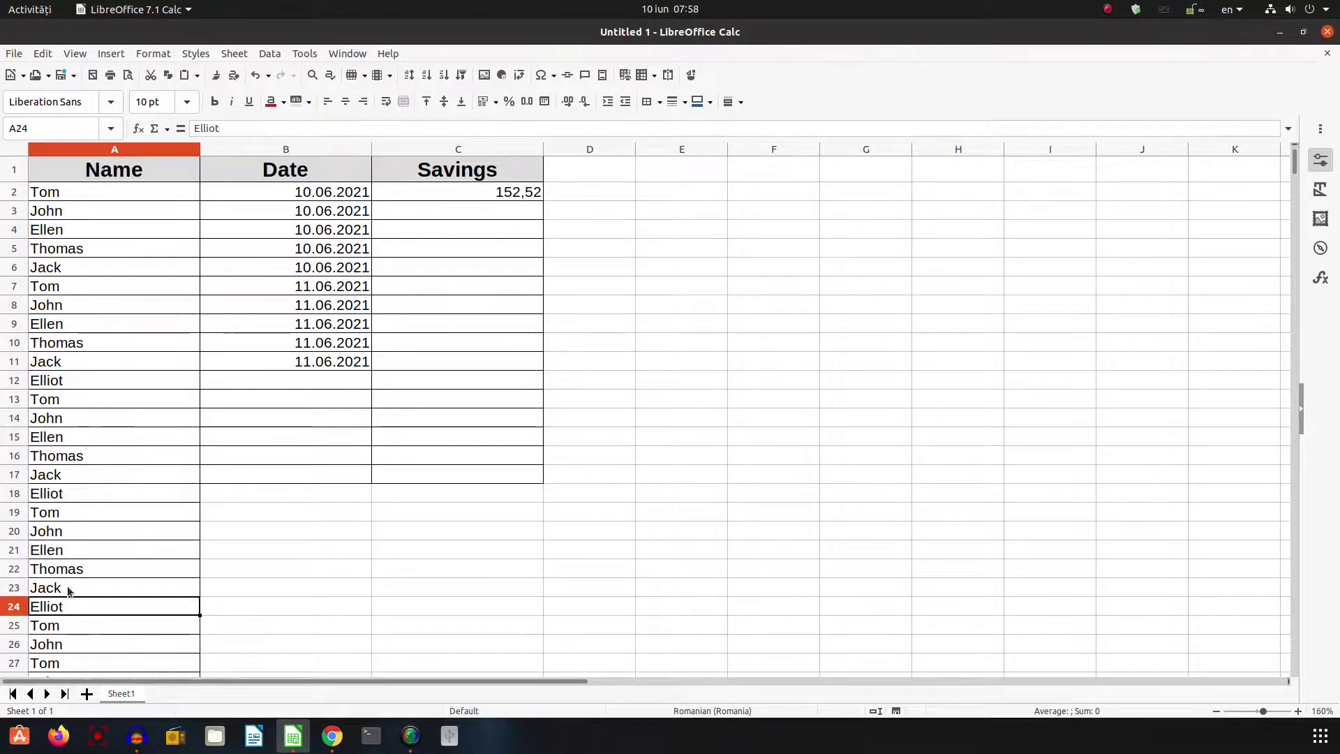
scroll(119, 532, "down", 4)
key("Down")
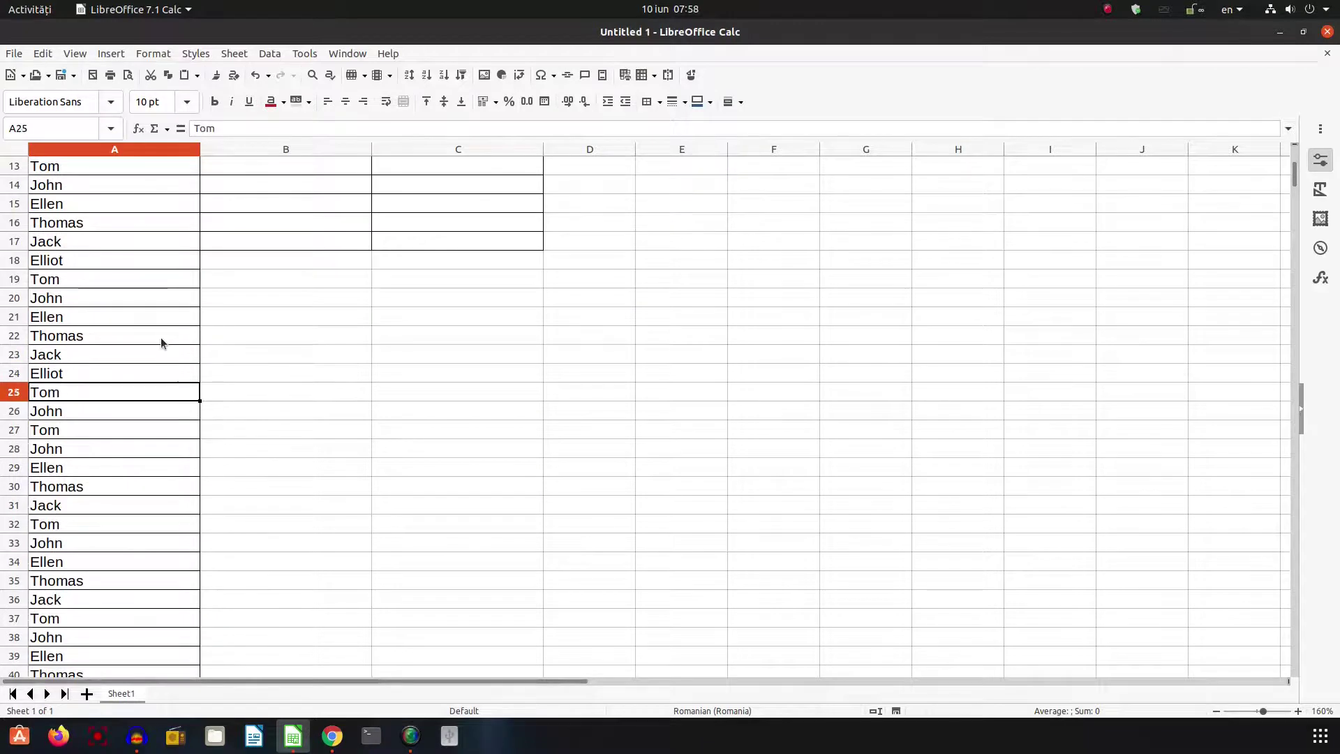
key("shift+Down")
key("shift+Down")
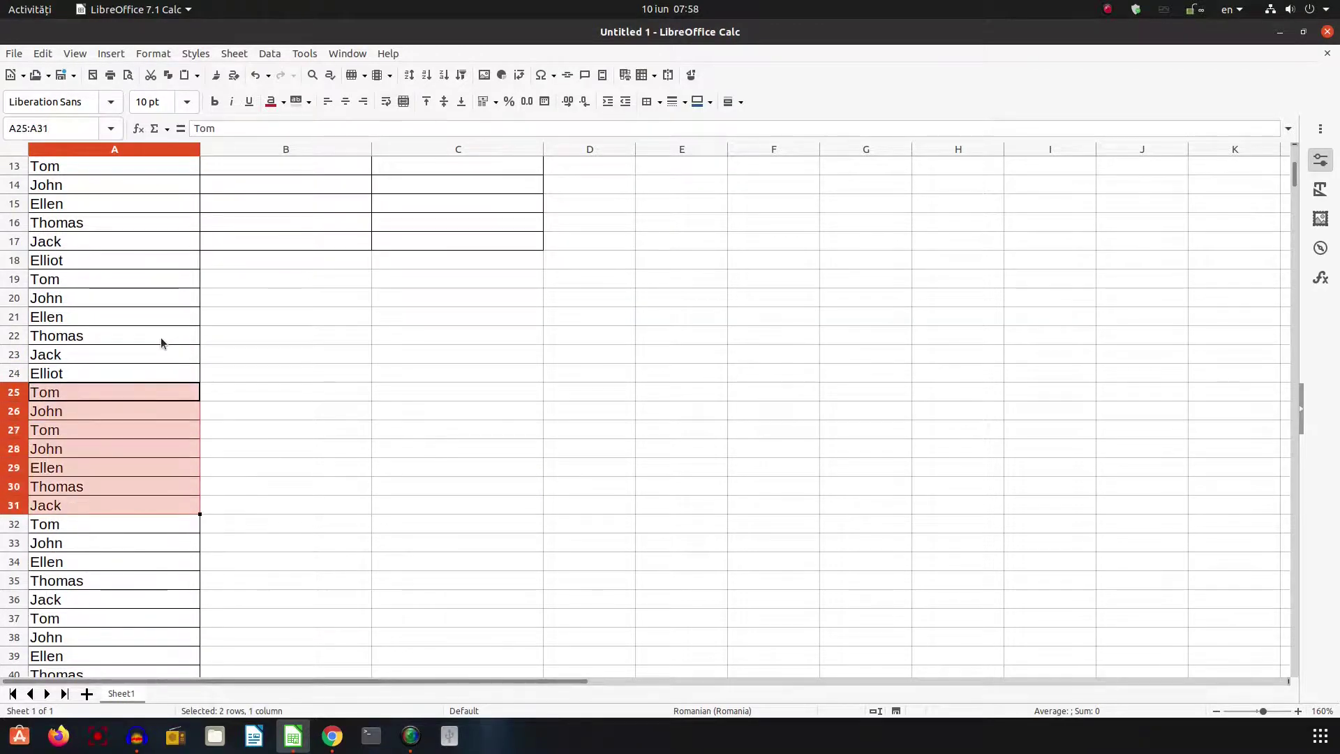
key("shift+Down")
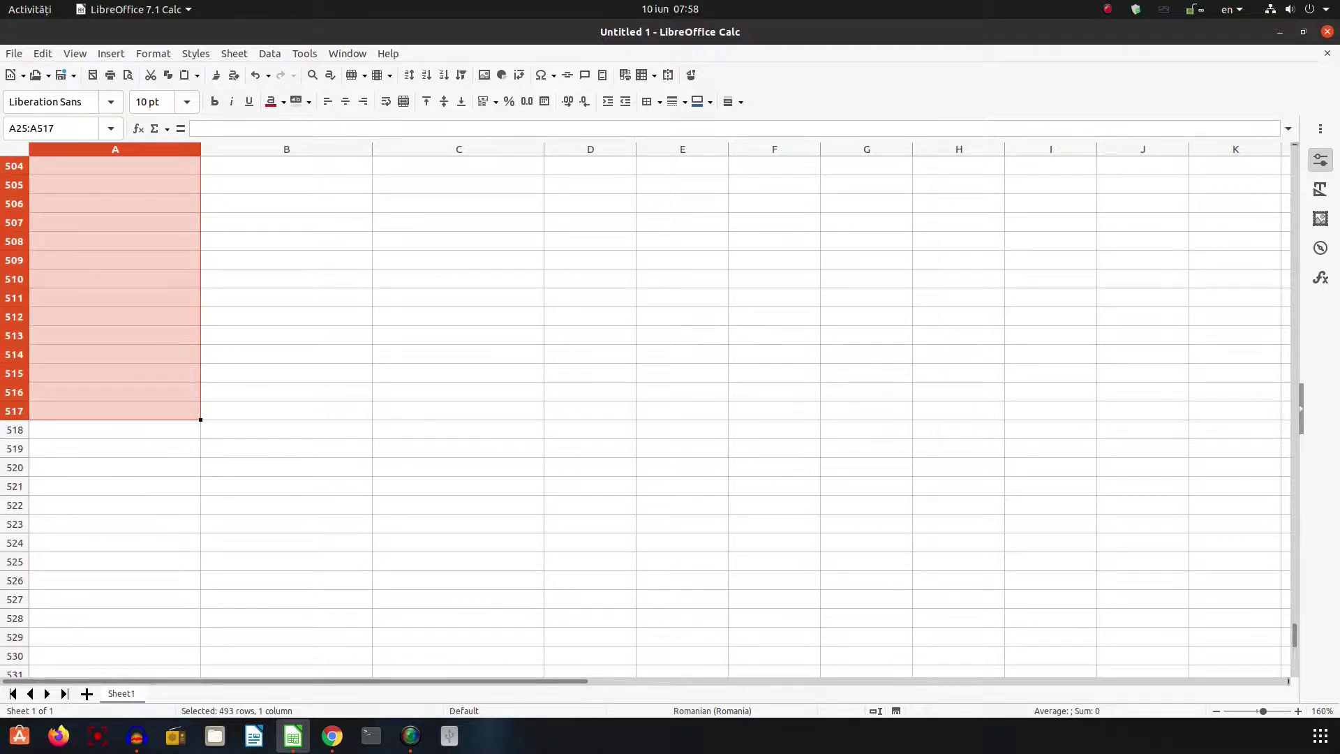
left_click(174, 349)
key("ctrl+Home")
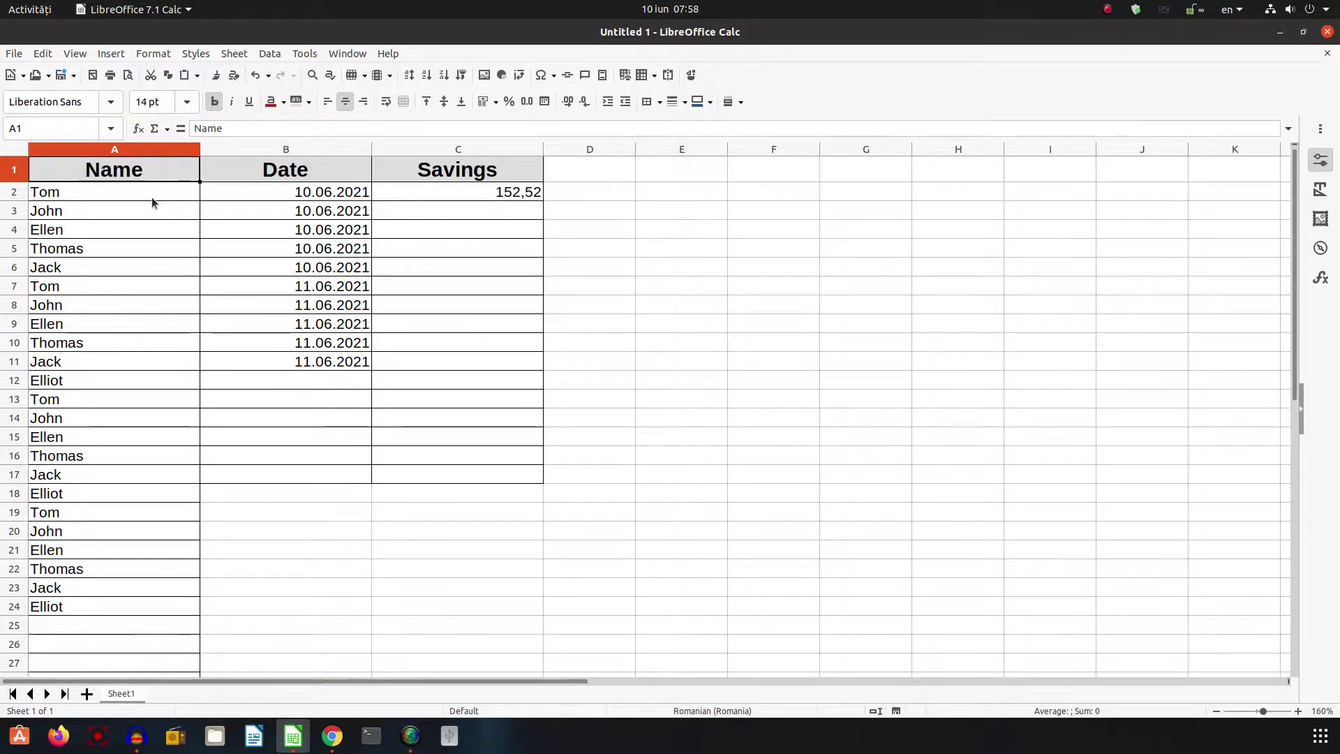
- Select A2:A7 and view the Tom–Elliot list in the Sort Lists options
left_click_drag(153, 197, 132, 288)
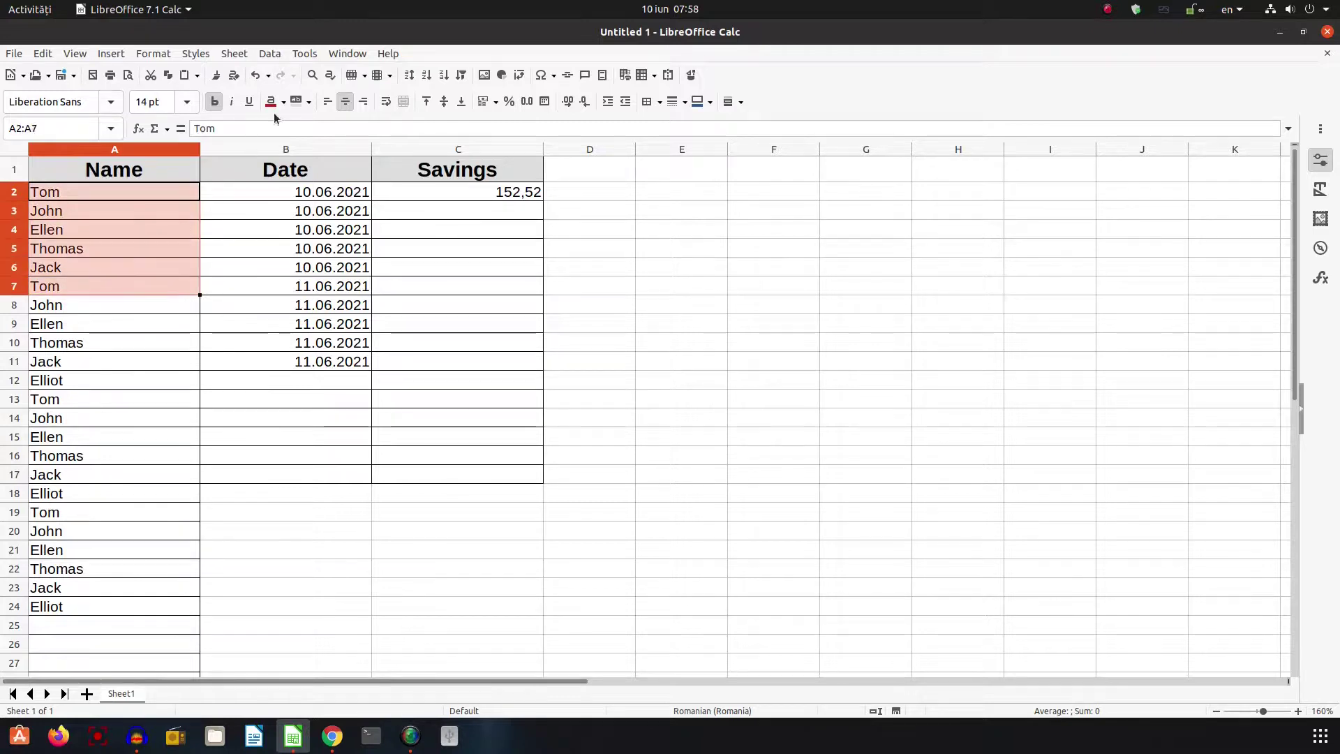
left_click(305, 54)
left_click(318, 421)
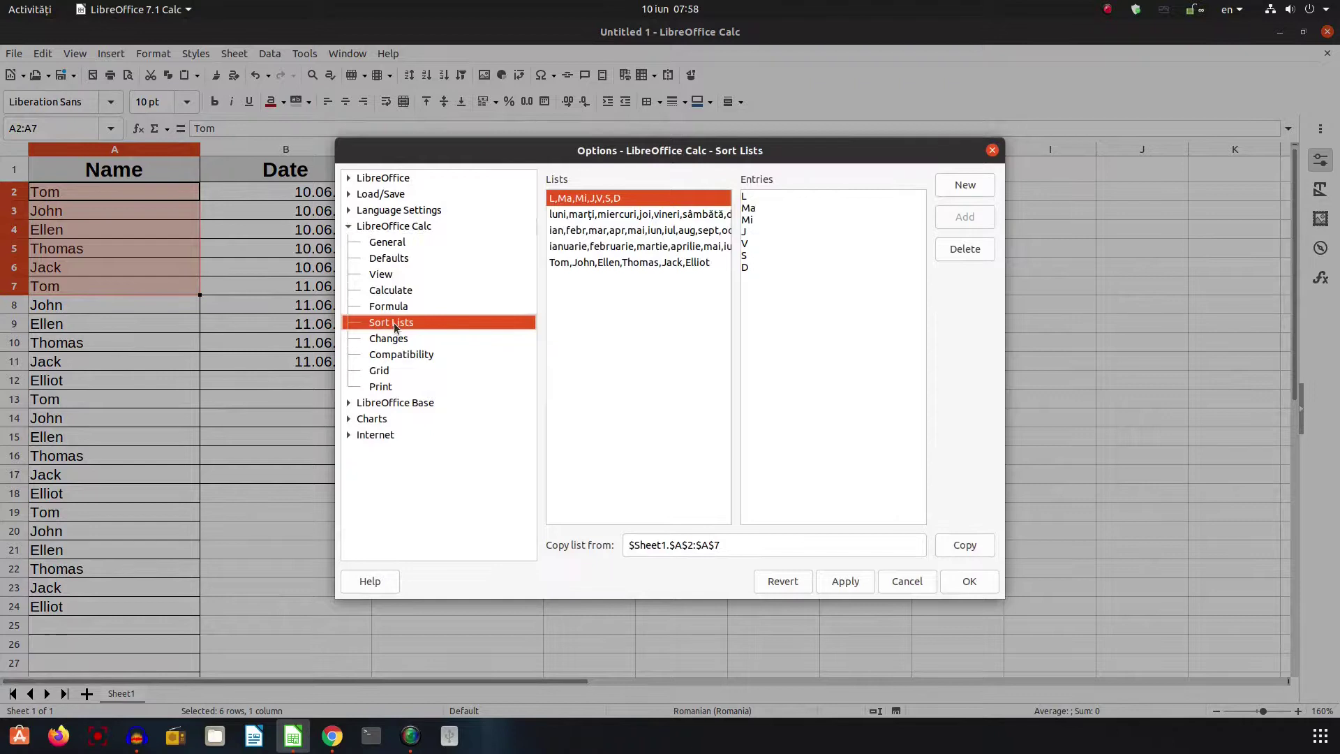
left_click(609, 263)
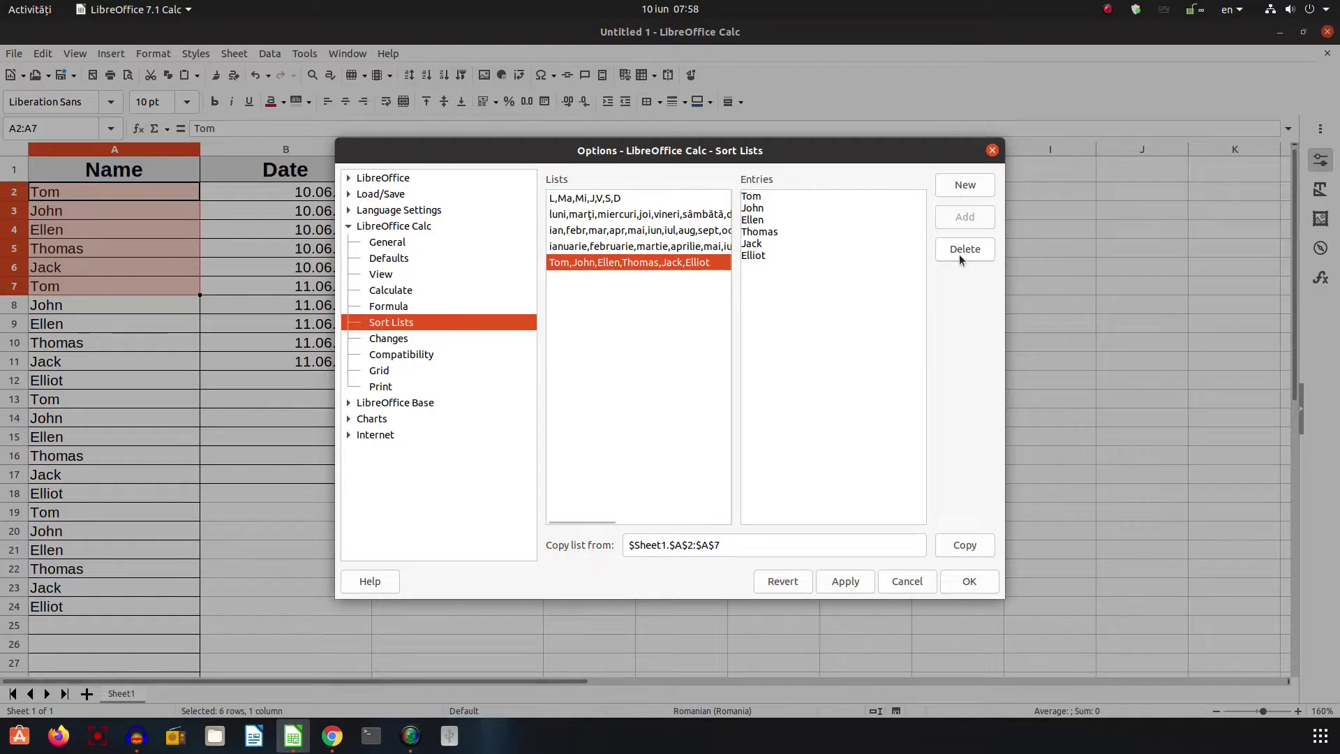
- Start a new sort list with the entries 151 and 1515
left_click(974, 183)
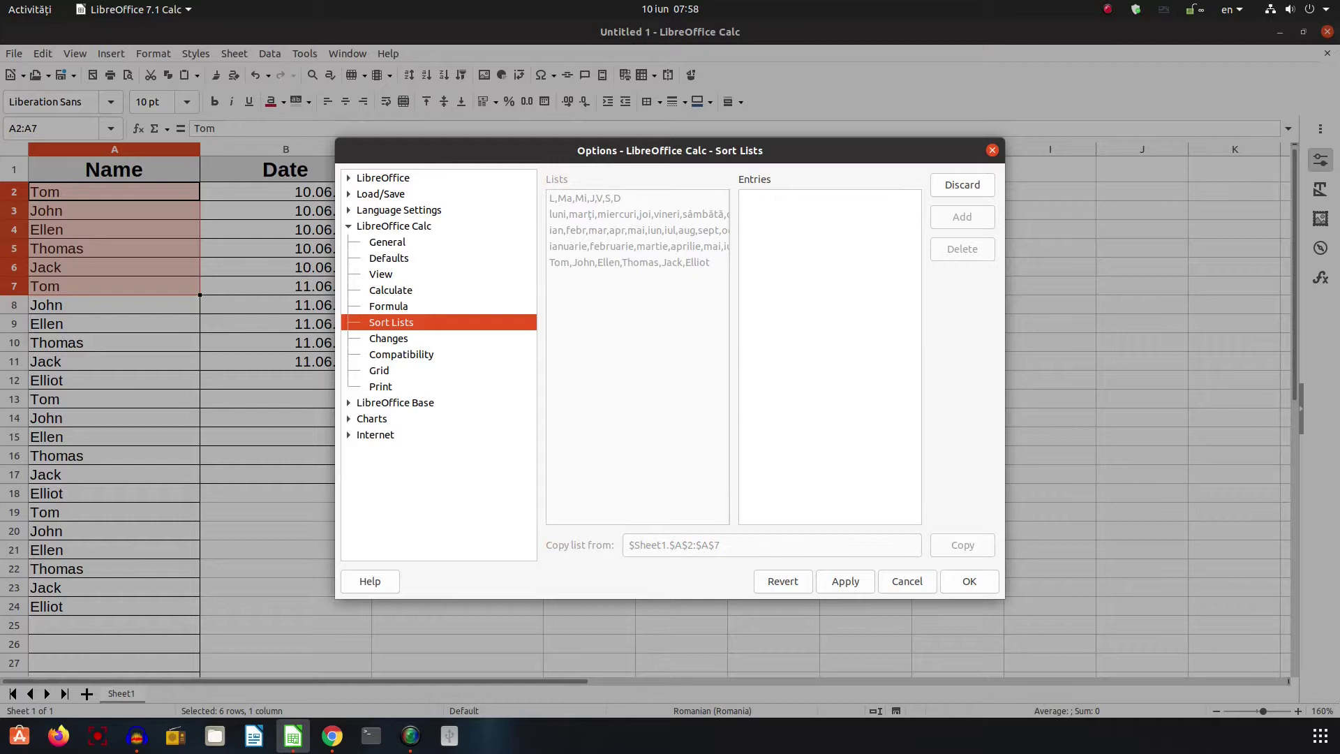
type("151")
key("Return")
type("1515")
- Cancel the Options dialog and show Help > About LibreOffice, version 7.1.3.2
left_click(927, 581)
left_click(399, 54)
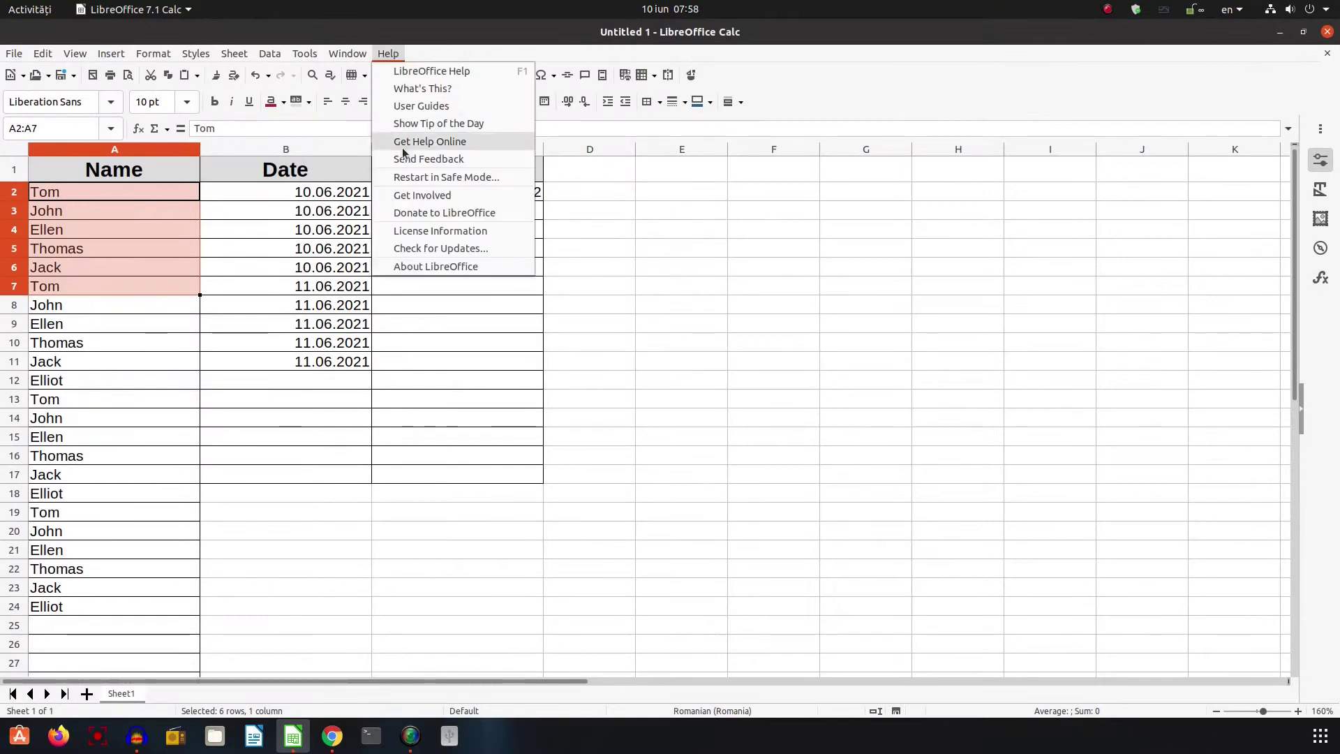
left_click(408, 269)
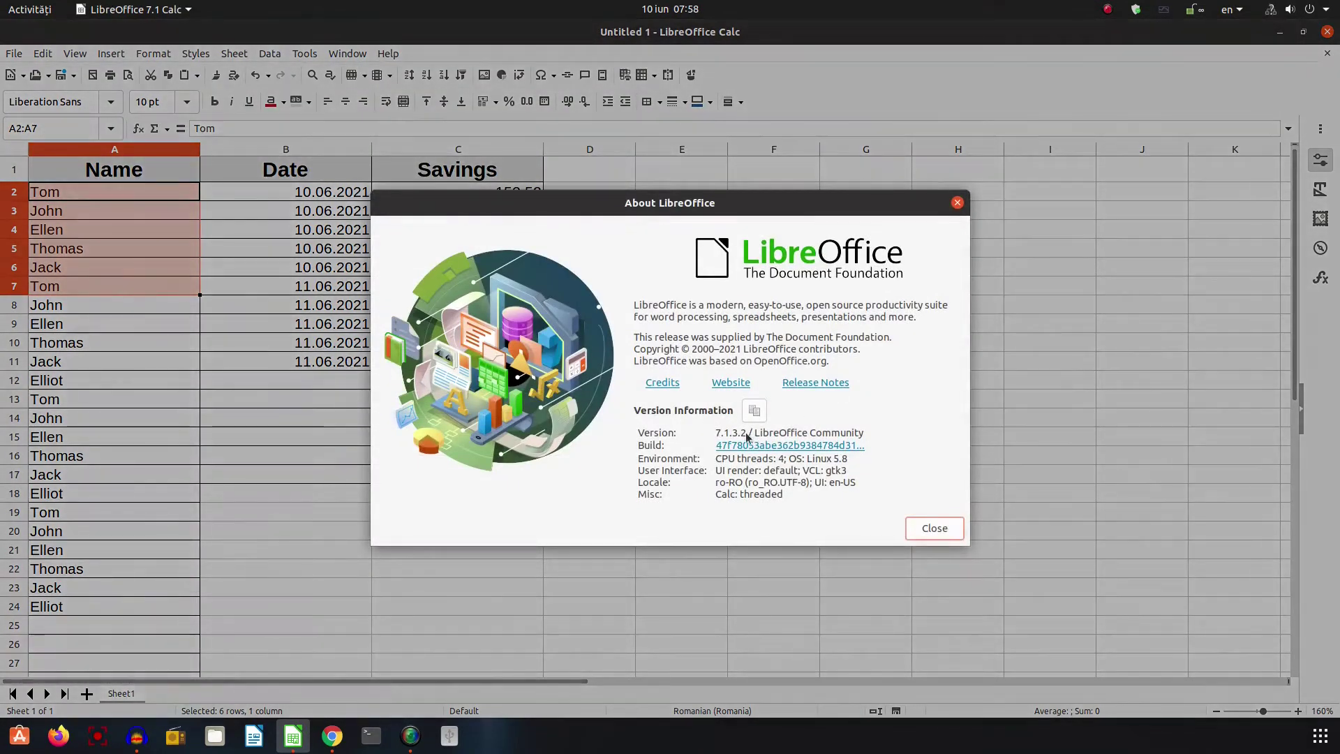